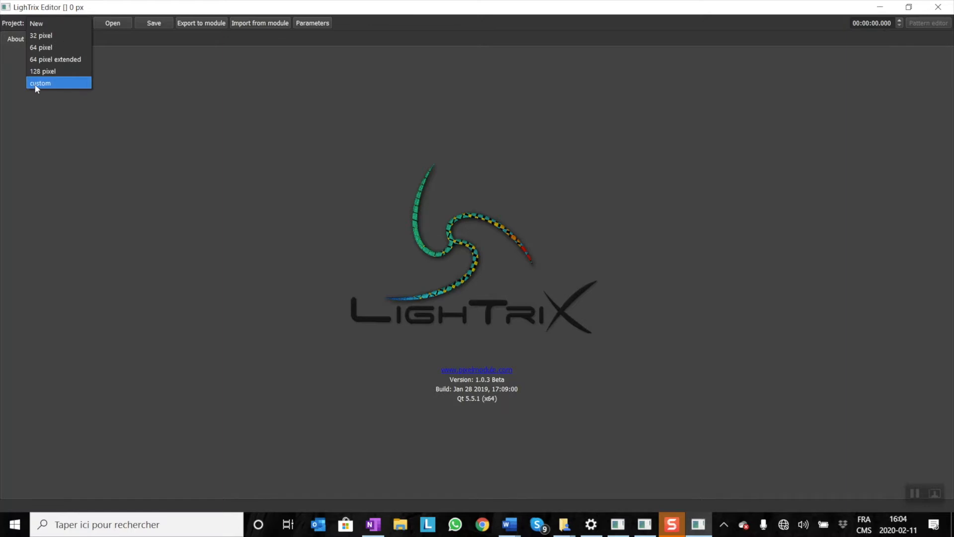
Start a custom project and set its pixel count to 69 and refresh frequency to 125.
{"action": "left_click", "coordinate": [36, 83]}
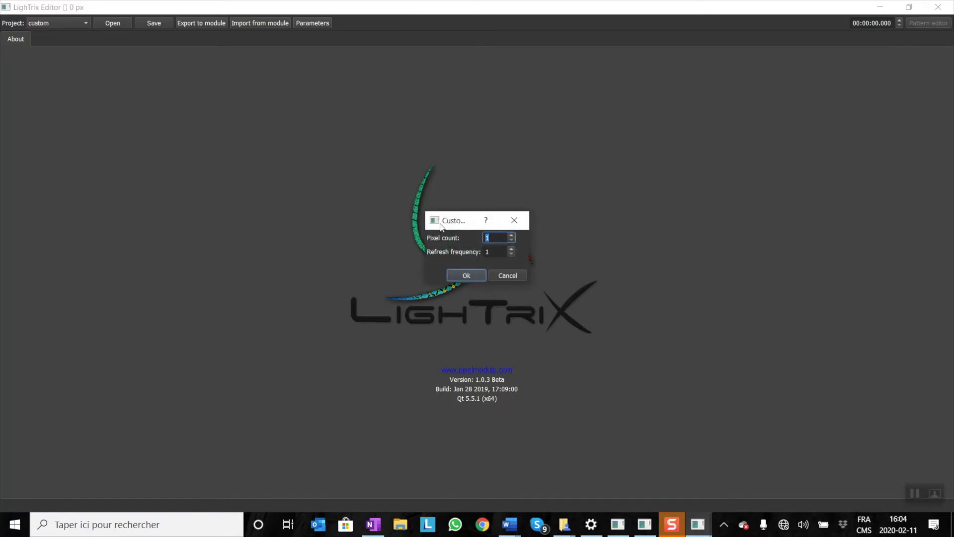
{"action": "type", "text": "69"}
{"action": "key", "text": "Tab"}
{"action": "type", "text": "125"}
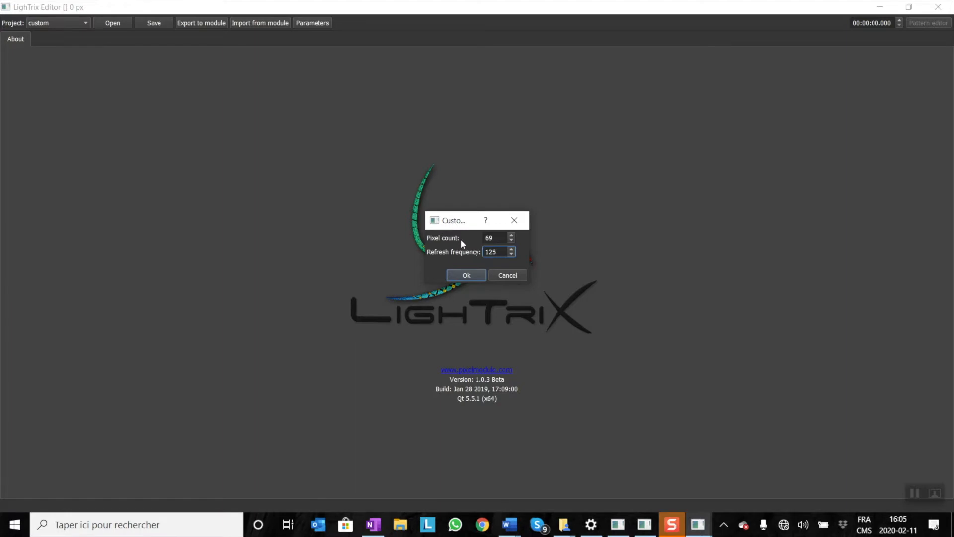
Divide 1000 by 125 in the Windows Calculator and return to LighTrix Editor's custom project settings.
{"action": "left_click_drag", "start_coordinate": [505, 253], "coordinate": [480, 251]}
{"action": "key", "text": "XF86Calculator"}
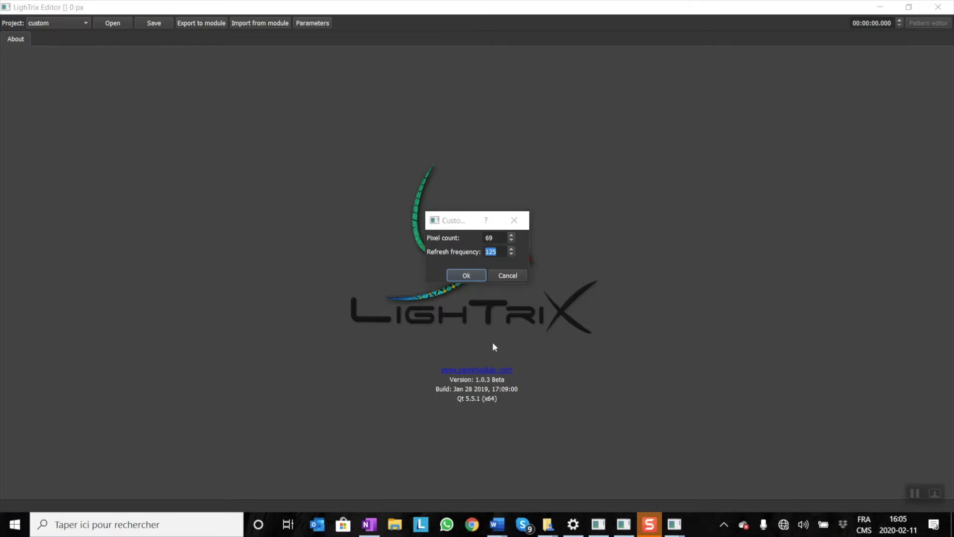
{"action": "type", "text": "1000"}
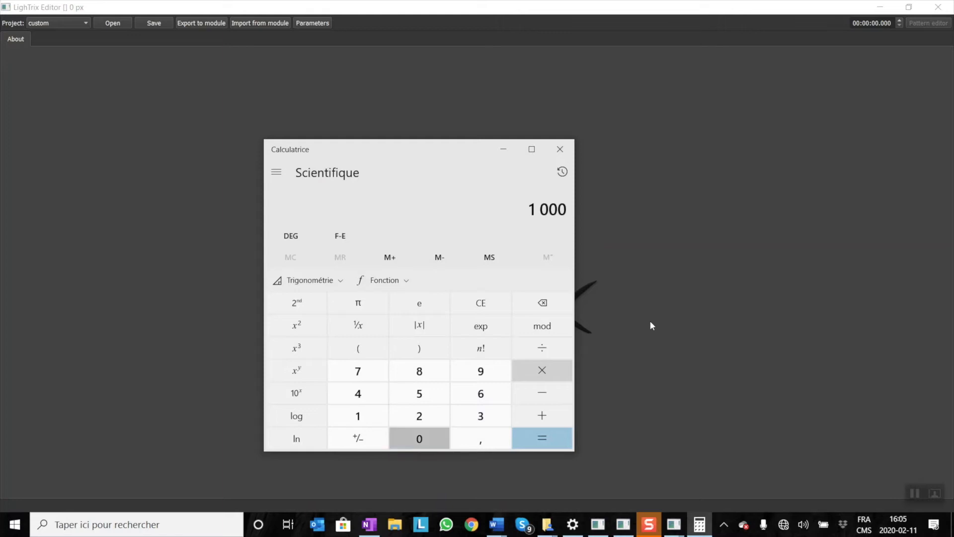
{"action": "key", "text": "slash"}
{"action": "type", "text": "125"}
{"action": "key", "text": "Return"}
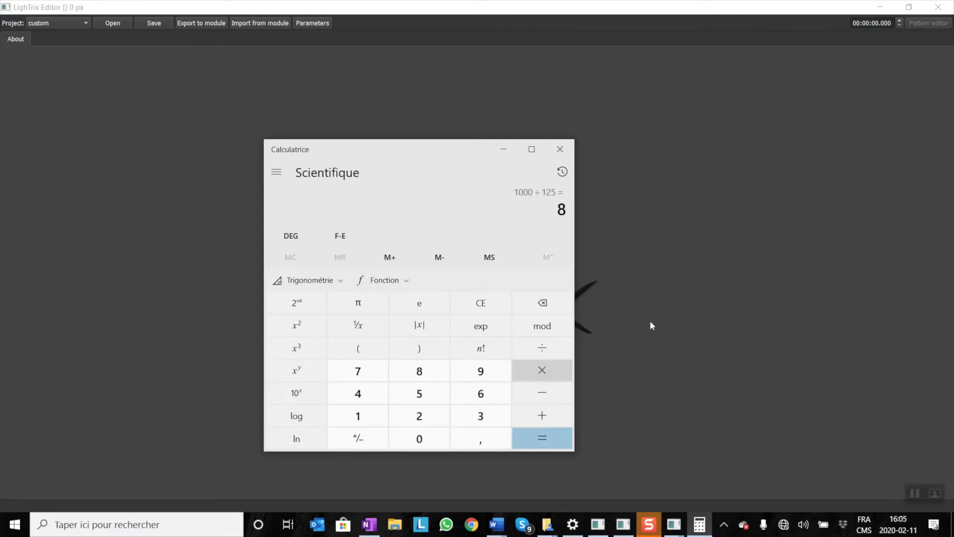
{"action": "left_click", "coordinate": [560, 149]}
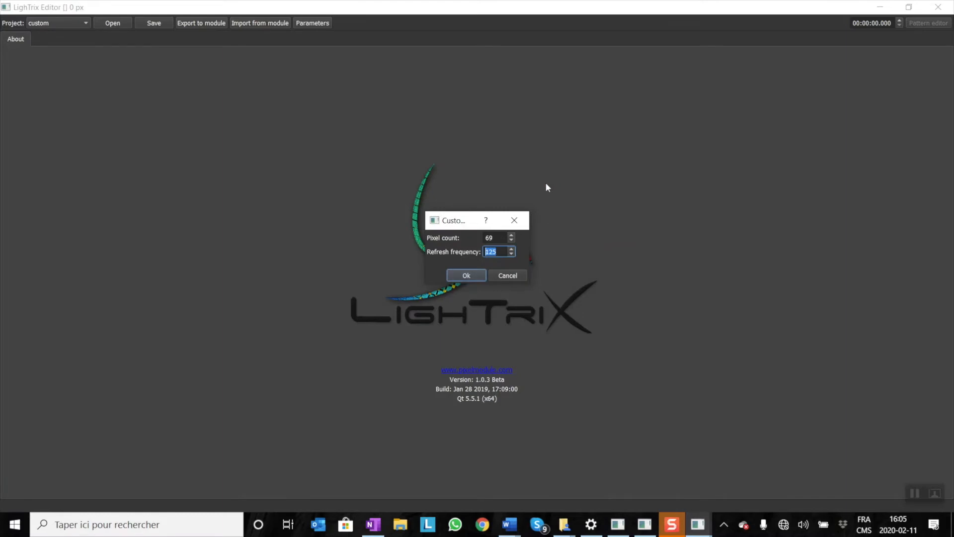
Create the custom project and review its pixel count and refresh frequency parameters without changing them.
{"action": "left_click", "coordinate": [468, 272]}
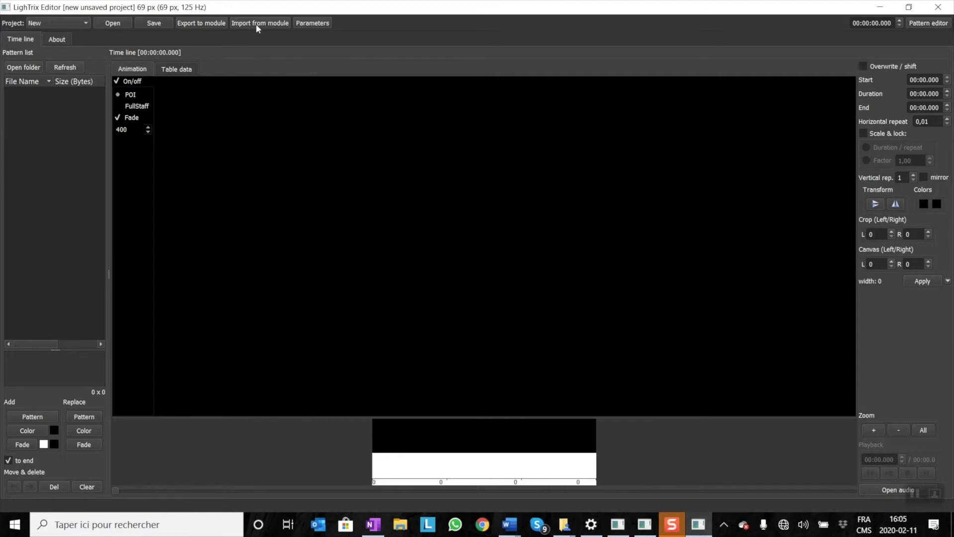
{"action": "left_click", "coordinate": [312, 24]}
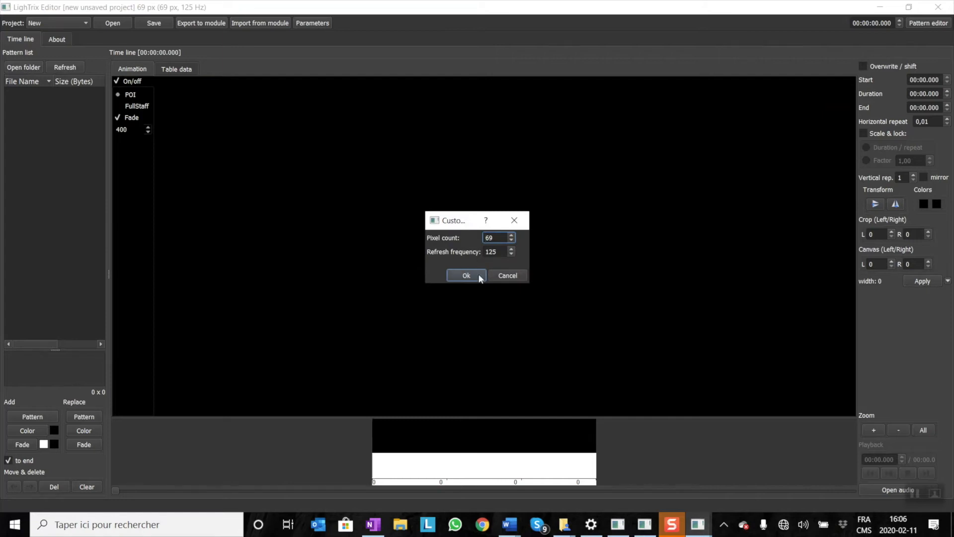
{"action": "left_click", "coordinate": [501, 276]}
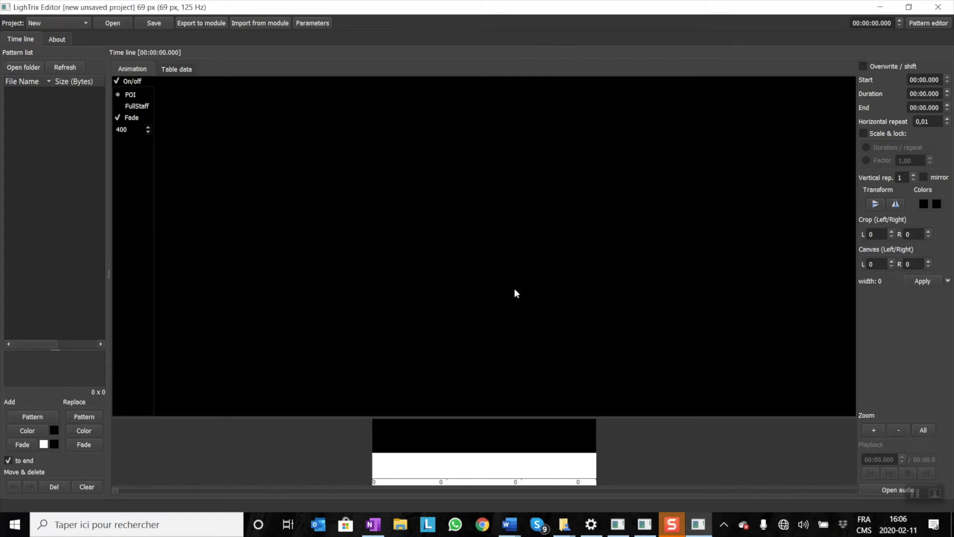
Open the pattern editor, then return to the time line and display it as table data.
{"action": "left_click", "coordinate": [926, 24]}
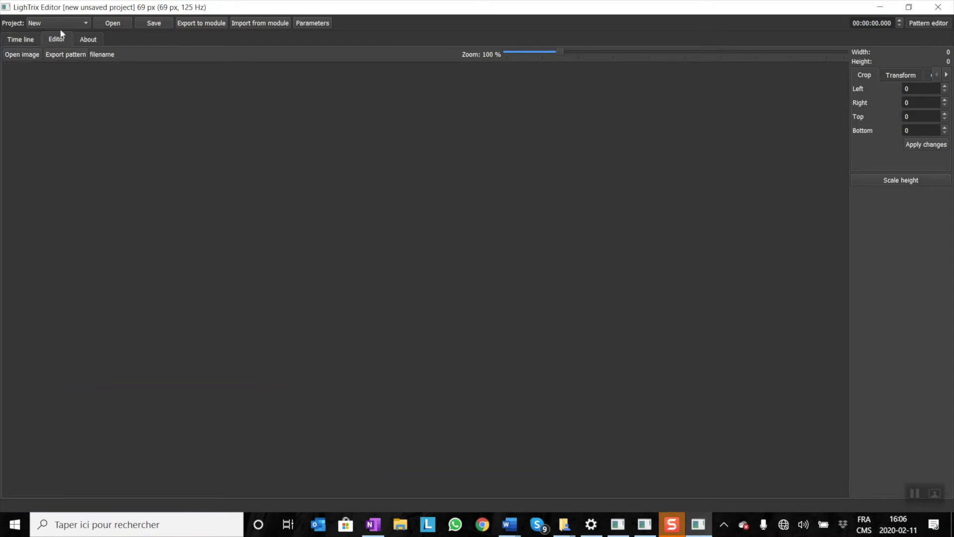
{"action": "left_click", "coordinate": [31, 39]}
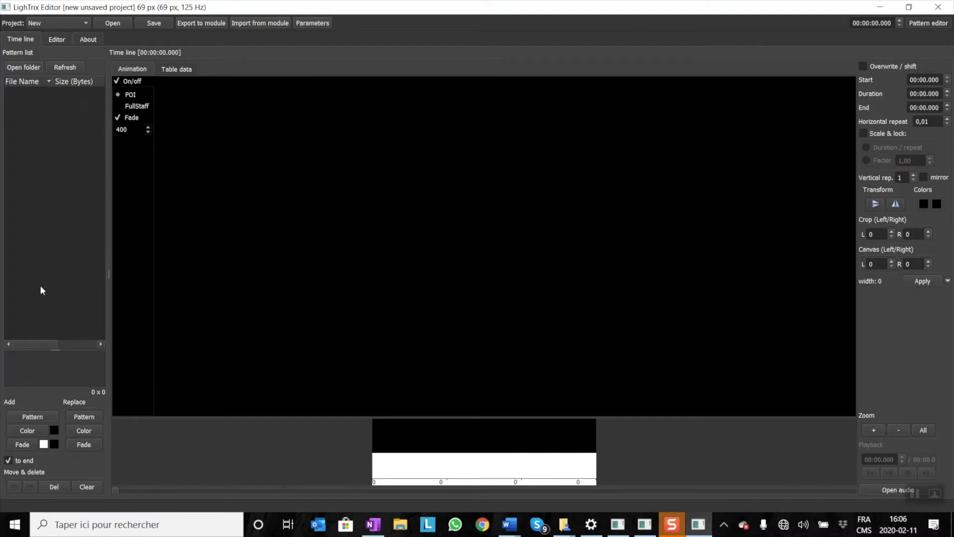
{"action": "left_click", "coordinate": [173, 69]}
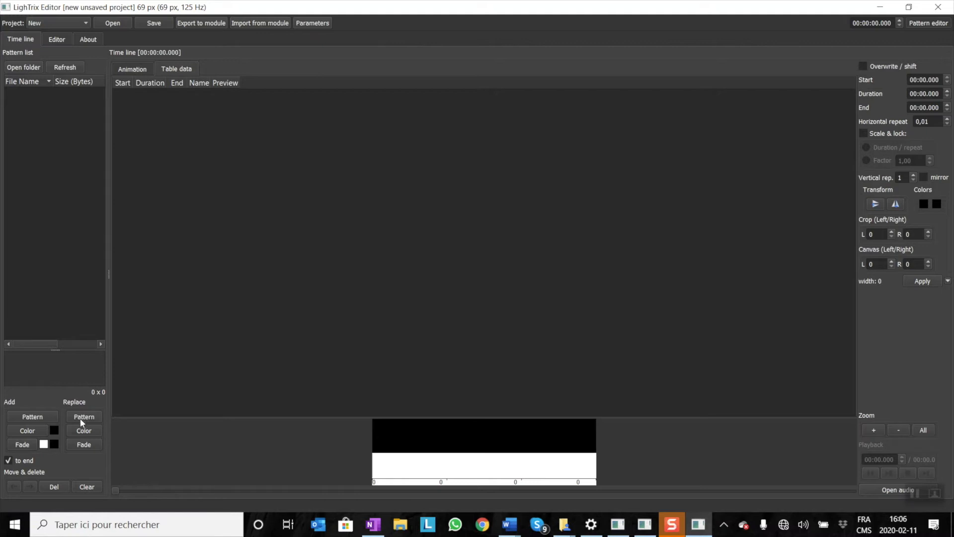
Add a white (#ffffff) colour segment to the time line.
{"action": "left_click", "coordinate": [52, 430]}
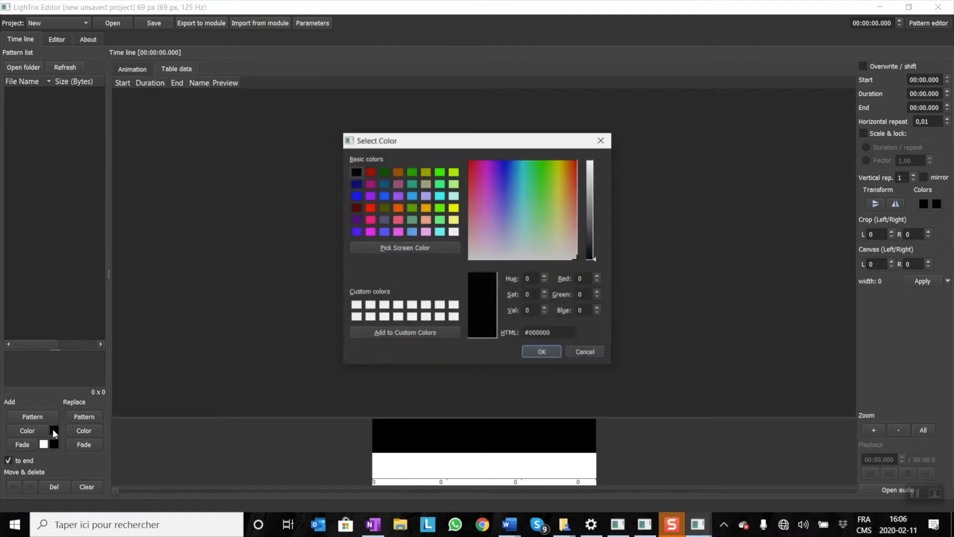
{"action": "left_click", "coordinate": [454, 232]}
{"action": "left_click", "coordinate": [539, 352]}
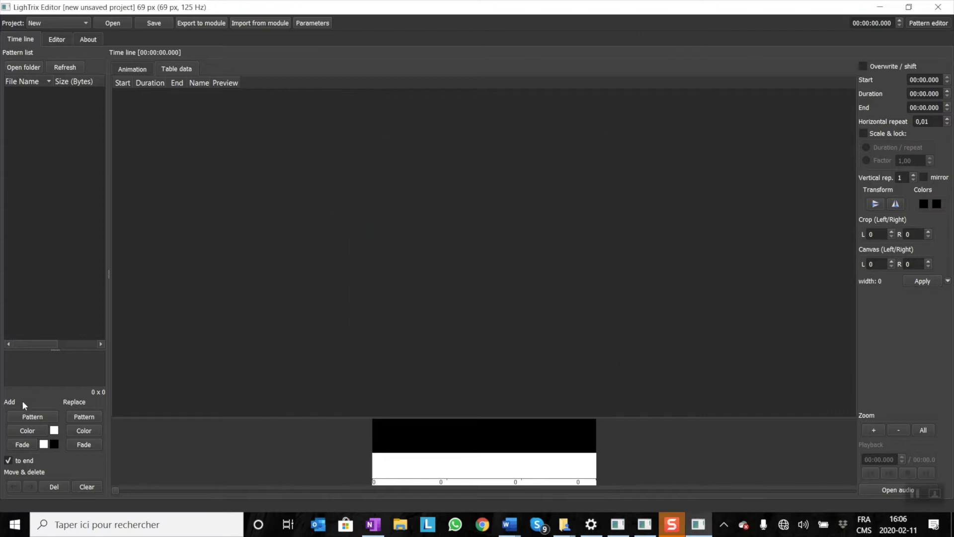
{"action": "left_click", "coordinate": [27, 430]}
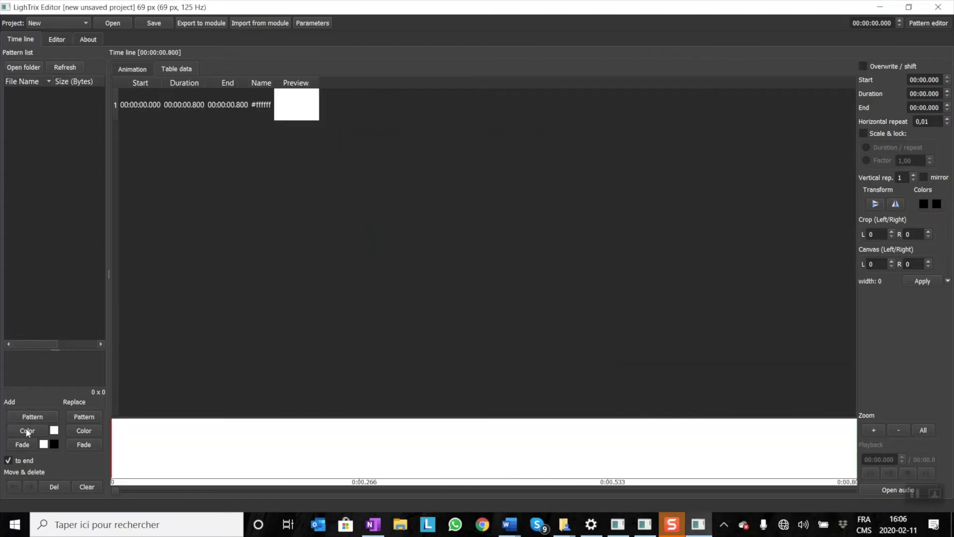
Set the white segment's duration to 00:05.000 and apply the change.
{"action": "left_click", "coordinate": [148, 102]}
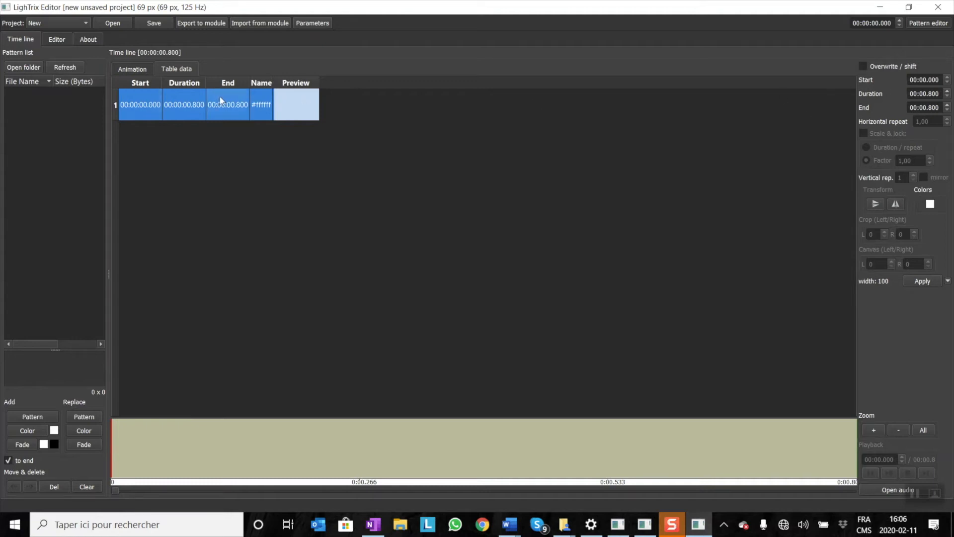
{"action": "double_click", "coordinate": [933, 106]}
{"action": "left_click", "coordinate": [928, 94]}
{"action": "double_click", "coordinate": [926, 93]}
{"action": "triple_click", "coordinate": [926, 93]}
{"action": "double_click", "coordinate": [925, 93]}
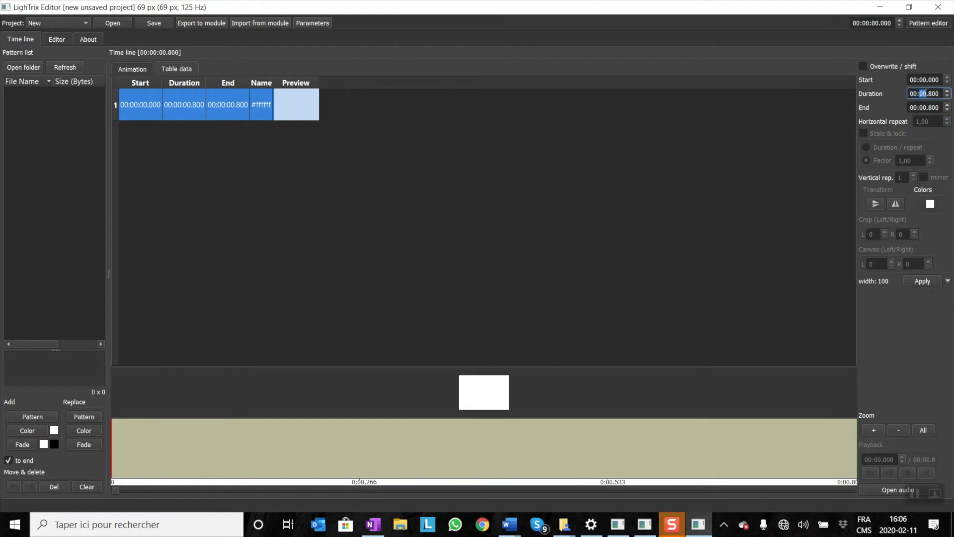
{"action": "left_click", "coordinate": [930, 93]}
{"action": "double_click", "coordinate": [933, 93]}
{"action": "left_click", "coordinate": [925, 93]}
{"action": "left_click_drag", "start_coordinate": [919, 94], "coordinate": [925, 93]}
{"action": "left_click", "coordinate": [925, 93]}
{"action": "key", "text": "BackSpace"}
{"action": "type", "text": "5."}
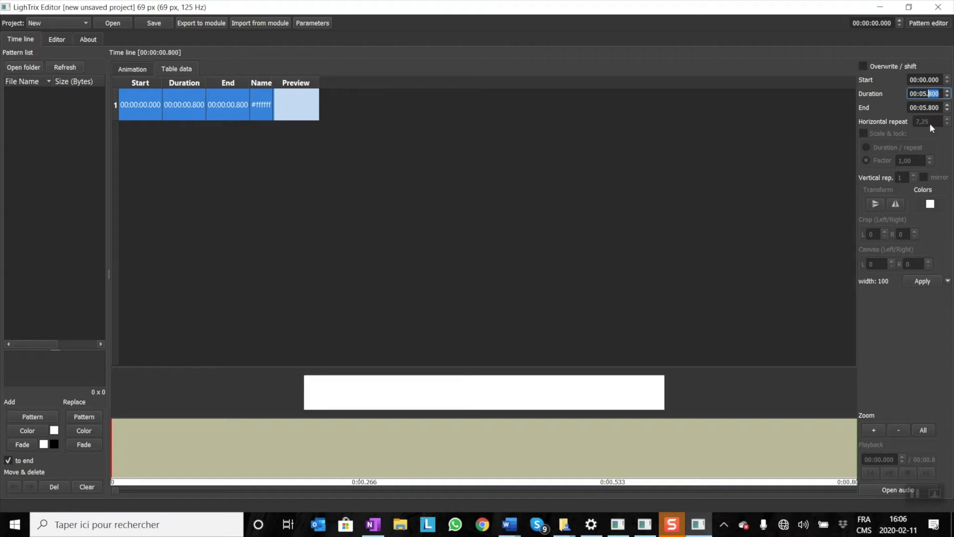
{"action": "type", "text": "0"}
{"action": "left_click", "coordinate": [924, 281]}
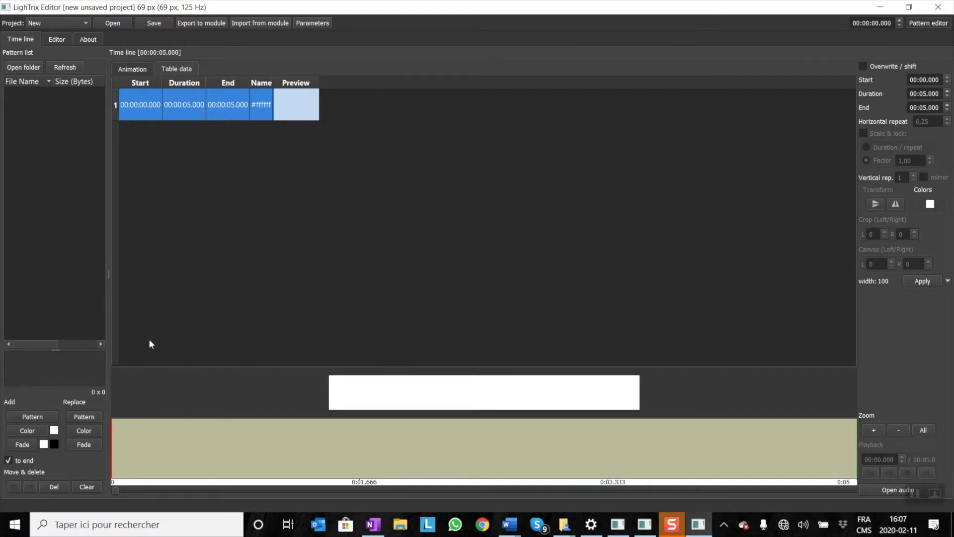
Add a red (#ff0000) colour segment to the end of the time line.
{"action": "left_click", "coordinate": [55, 430]}
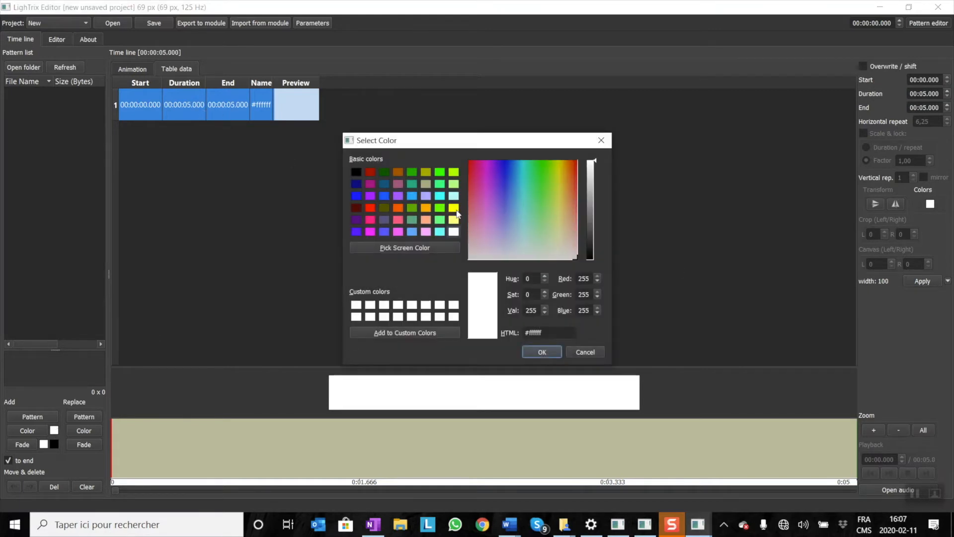
{"action": "left_click", "coordinate": [371, 208]}
{"action": "left_click", "coordinate": [543, 353]}
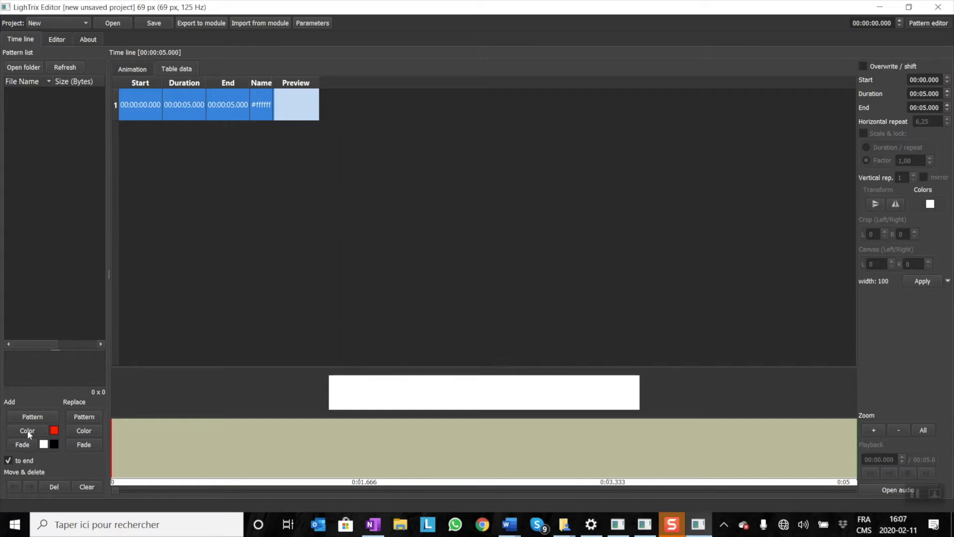
{"action": "left_click", "coordinate": [27, 431]}
Add a pink (#ffaaff) colour segment after the red one.
{"action": "left_click", "coordinate": [55, 430]}
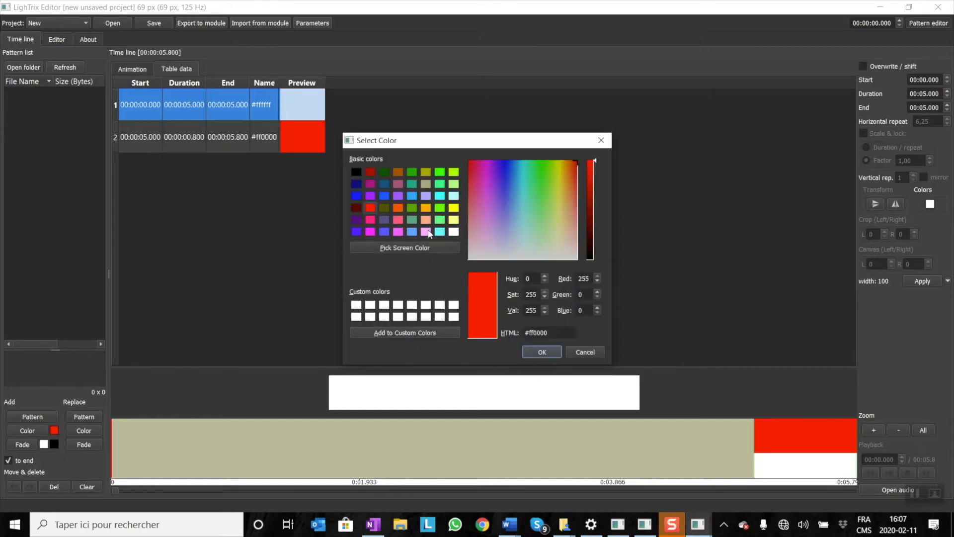
{"action": "left_click", "coordinate": [429, 231]}
{"action": "left_click", "coordinate": [534, 352]}
{"action": "left_click", "coordinate": [34, 427]}
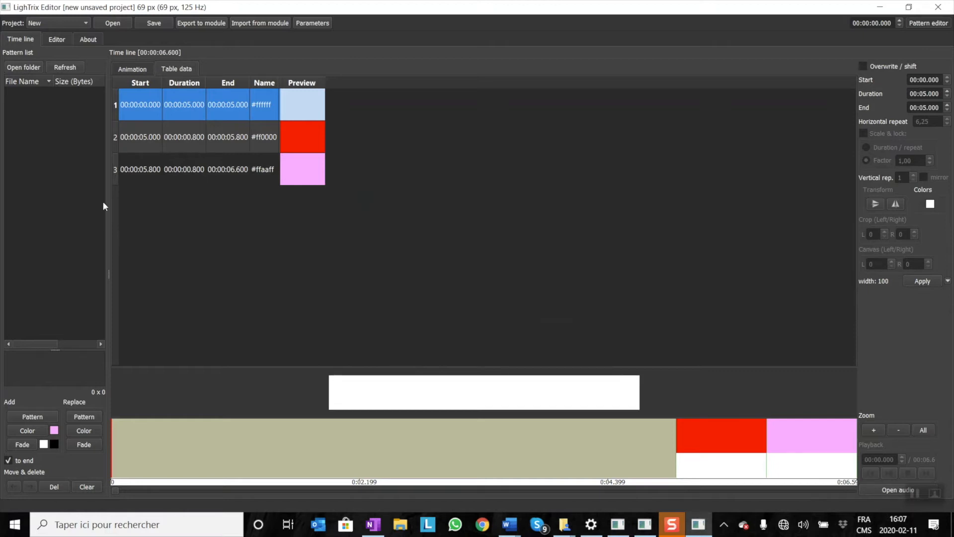
{"action": "left_click", "coordinate": [180, 135]}
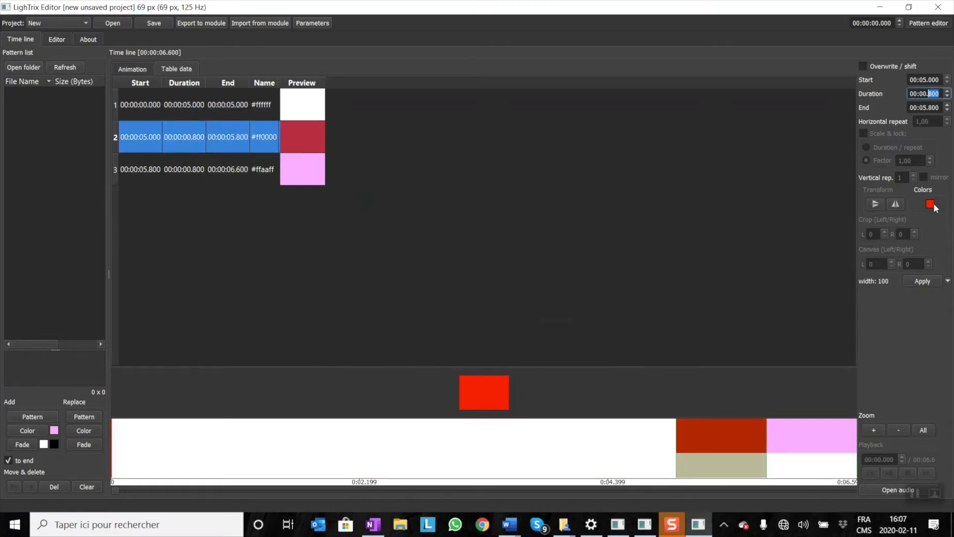
{"action": "left_click", "coordinate": [930, 205]}
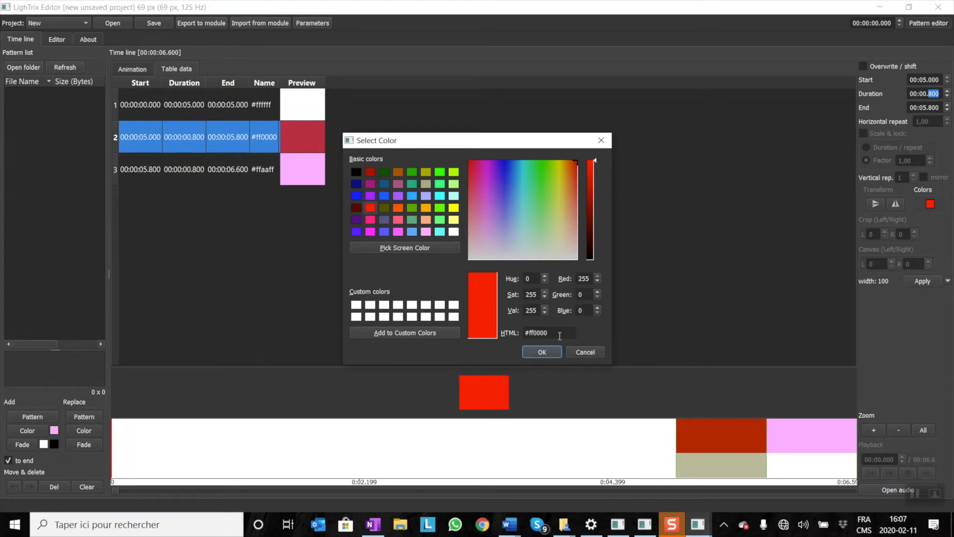
{"action": "left_click_drag", "start_coordinate": [583, 351], "coordinate": [562, 275]}
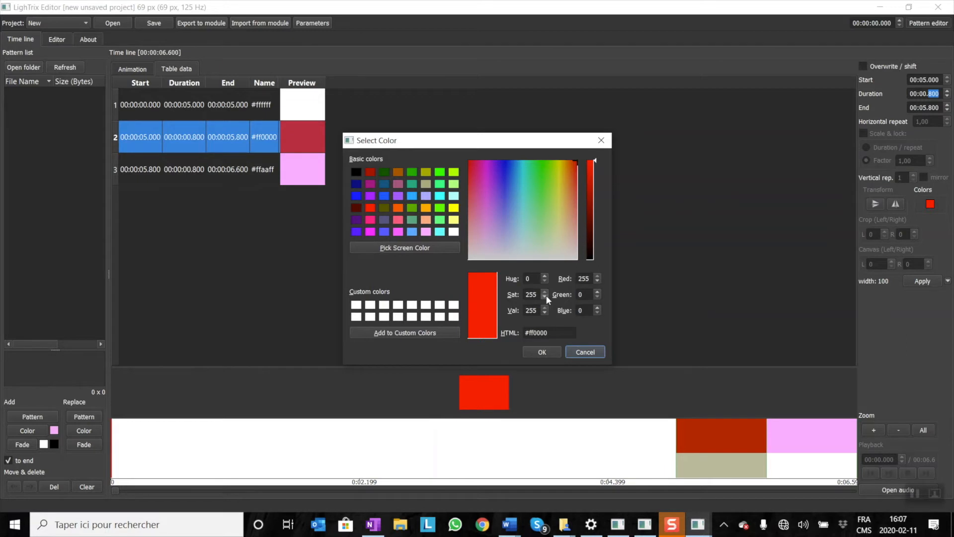
{"action": "left_click", "coordinate": [579, 353]}
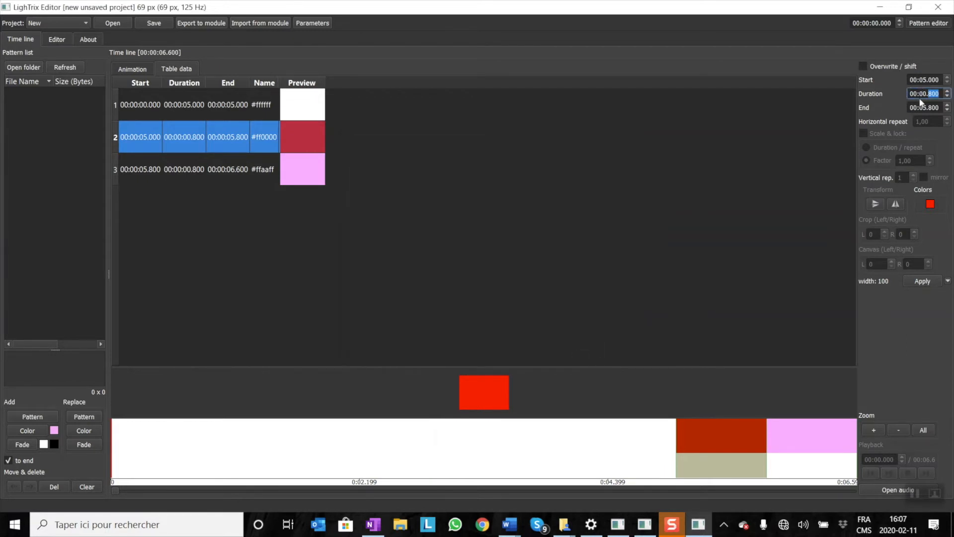
Try to darken the red segment by setting its colour's Val to 125 (#7d0000).
{"action": "left_click", "coordinate": [292, 131]}
{"action": "left_click", "coordinate": [932, 204]}
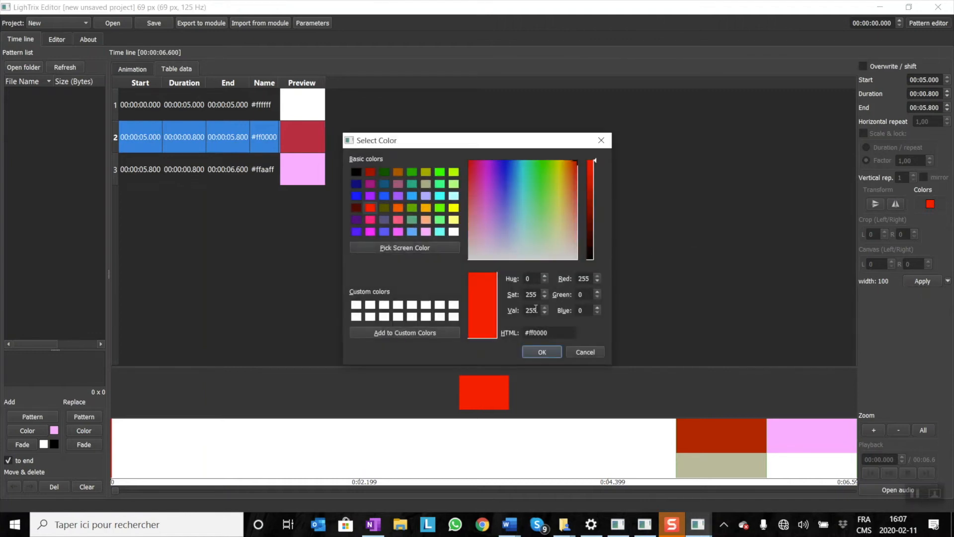
{"action": "double_click", "coordinate": [536, 310]}
{"action": "type", "text": "125"}
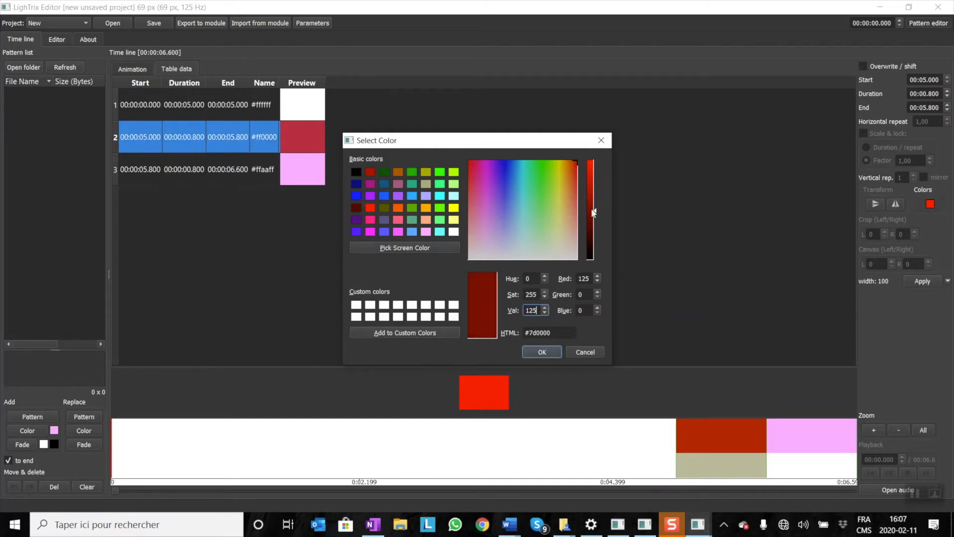
{"action": "left_click_drag", "start_coordinate": [539, 309], "coordinate": [503, 307]}
{"action": "type", "text": "255"}
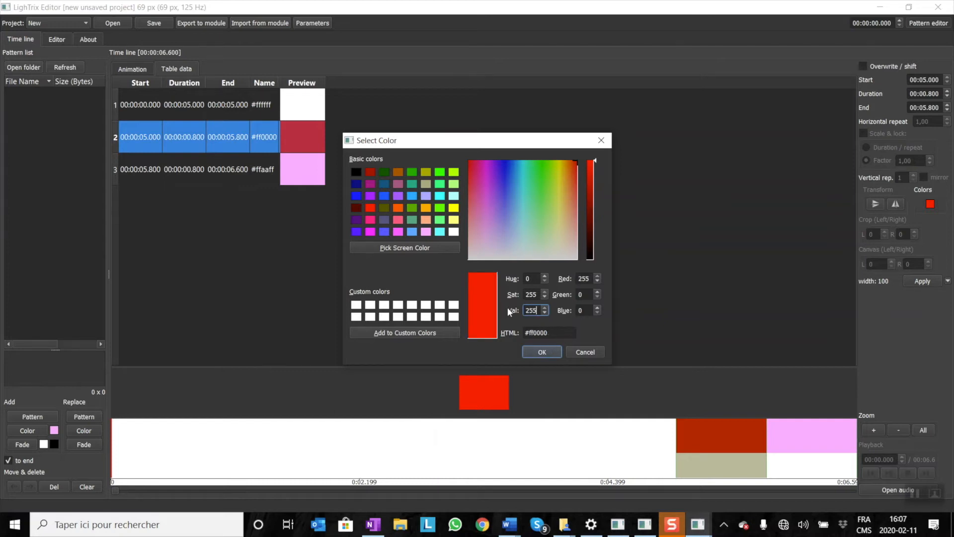
{"action": "left_click_drag", "start_coordinate": [538, 310], "coordinate": [532, 310]}
{"action": "type", "text": "125"}
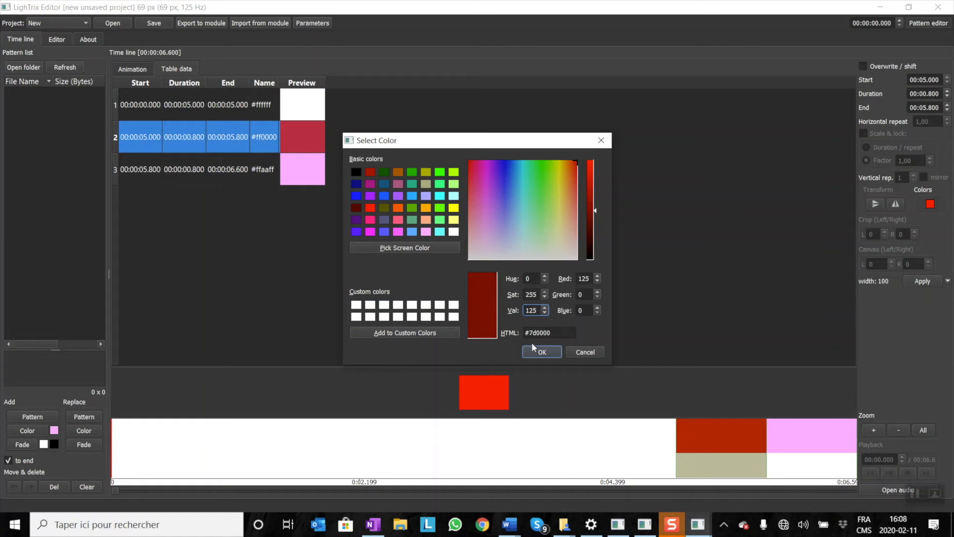
{"action": "left_click", "coordinate": [540, 352]}
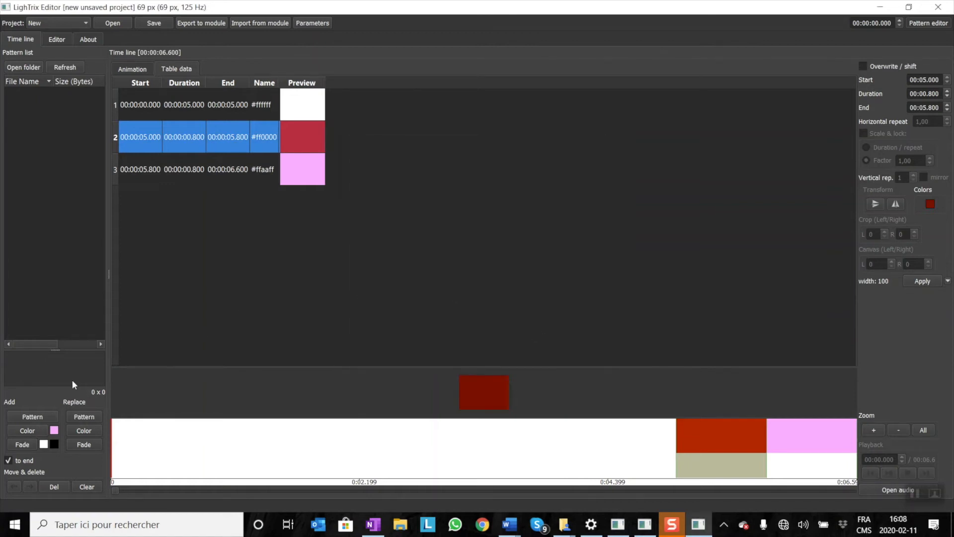
Select the white segment in the table and set the first fade colour to black.
{"action": "left_click", "coordinate": [156, 106]}
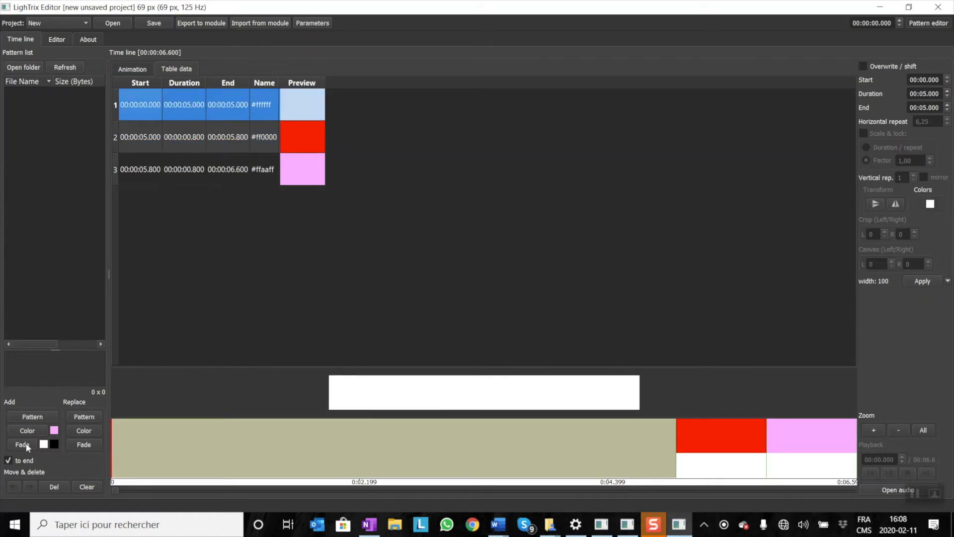
{"action": "left_click", "coordinate": [44, 444]}
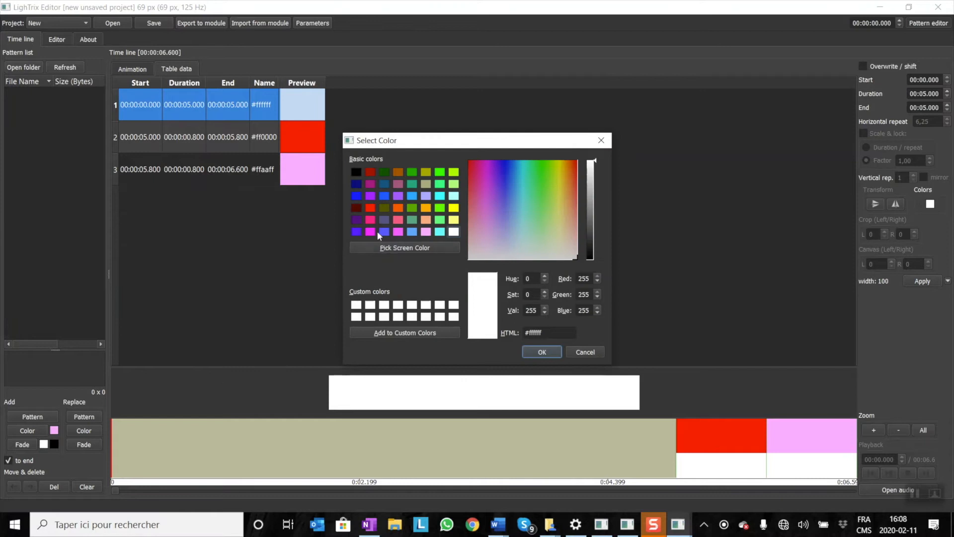
{"action": "left_click", "coordinate": [357, 172]}
{"action": "left_click", "coordinate": [542, 352]}
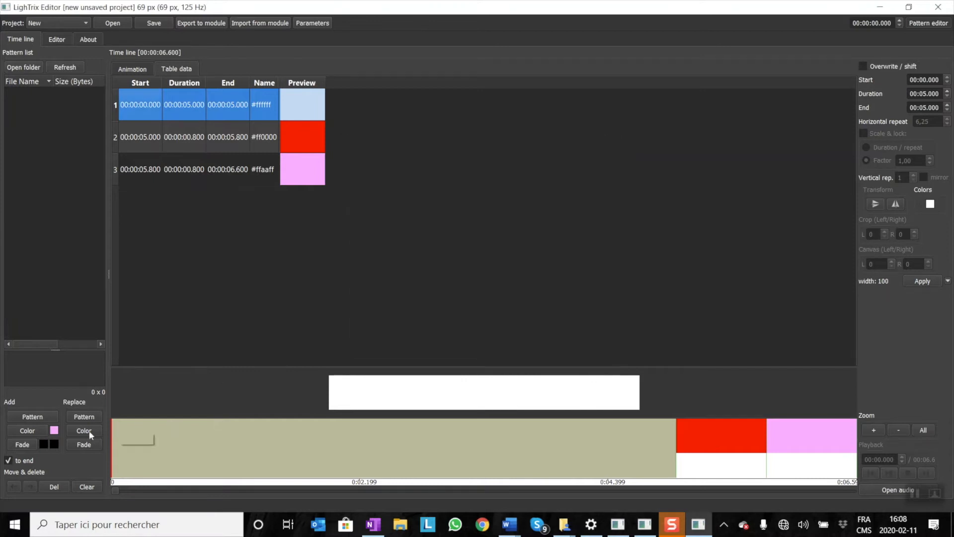
Set the second fade colour to grey by choosing white and lowering its Val to 128.
{"action": "left_click", "coordinate": [55, 445]}
{"action": "left_click", "coordinate": [454, 232]}
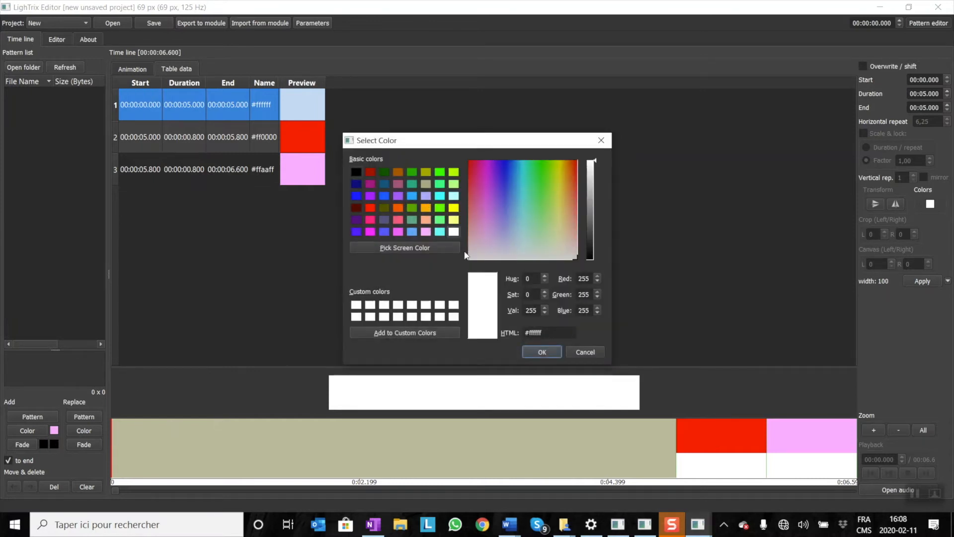
{"action": "double_click", "coordinate": [531, 310]}
{"action": "type", "text": "128"}
{"action": "left_click", "coordinate": [543, 351]}
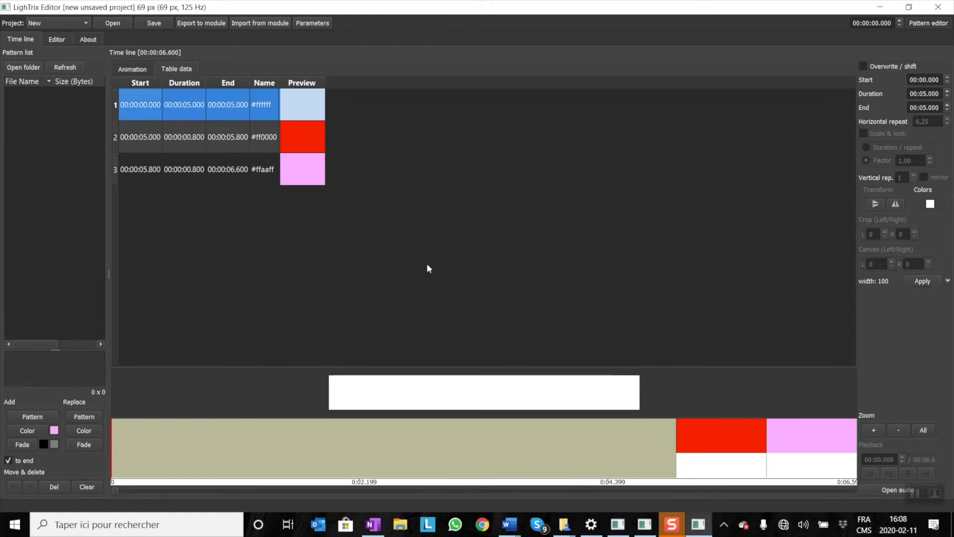
Add the black-to-grey fade at the end of the time line and delete that new segment again.
{"action": "left_click", "coordinate": [33, 442]}
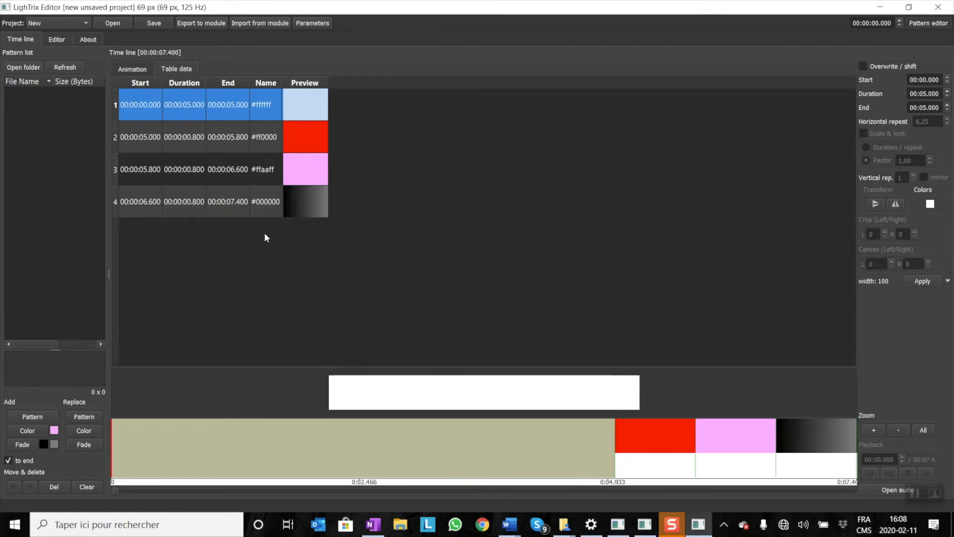
{"action": "left_click", "coordinate": [304, 212]}
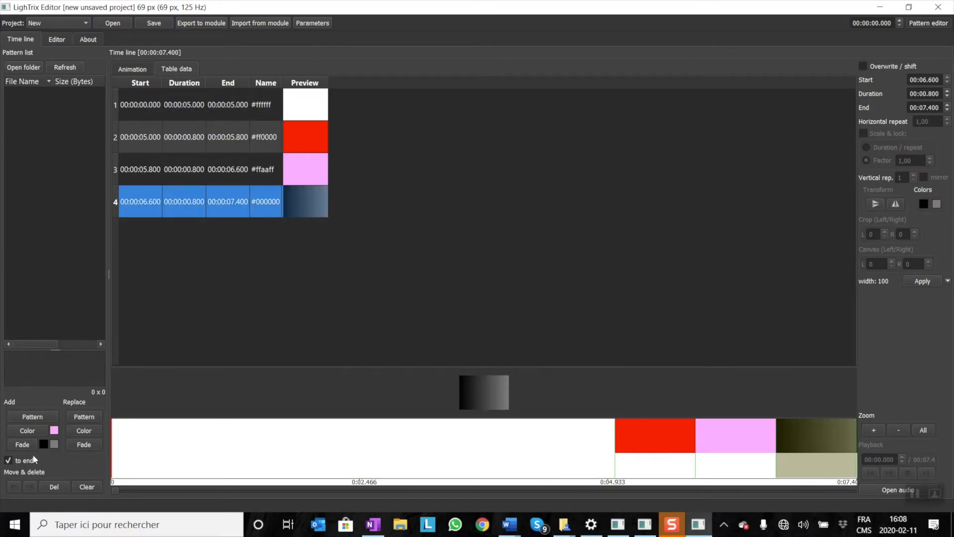
{"action": "left_click", "coordinate": [54, 488]}
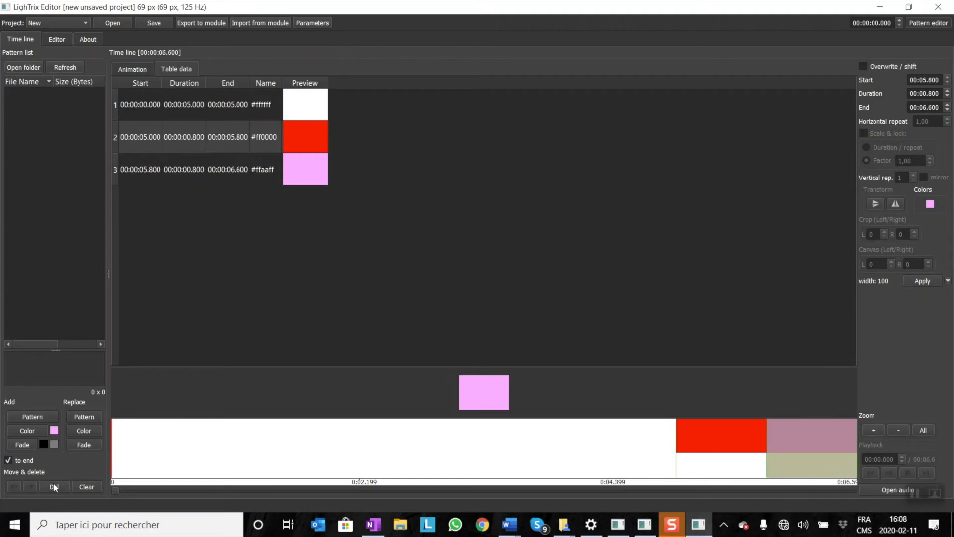
Replace the white segment in the first row with the black-to-grey fade.
{"action": "left_click", "coordinate": [295, 108]}
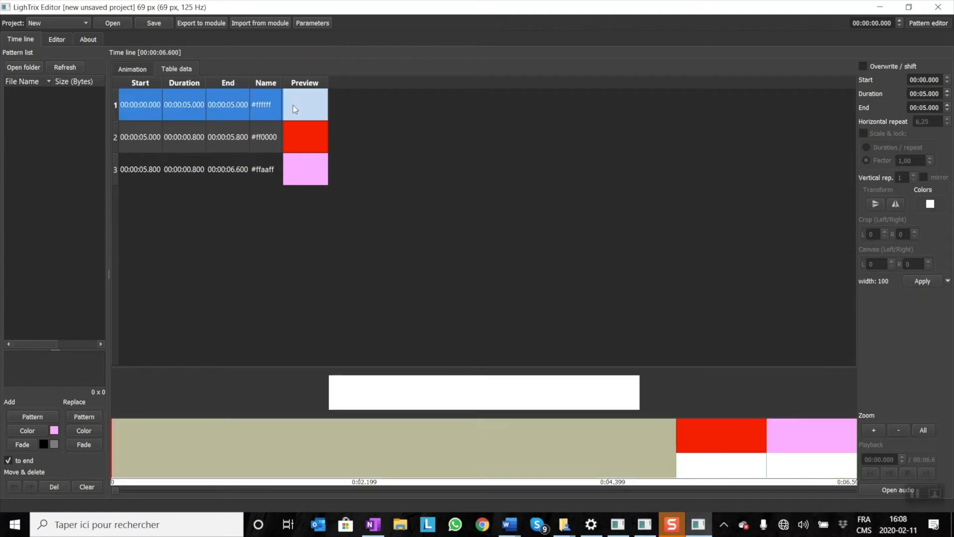
{"action": "left_click", "coordinate": [83, 444]}
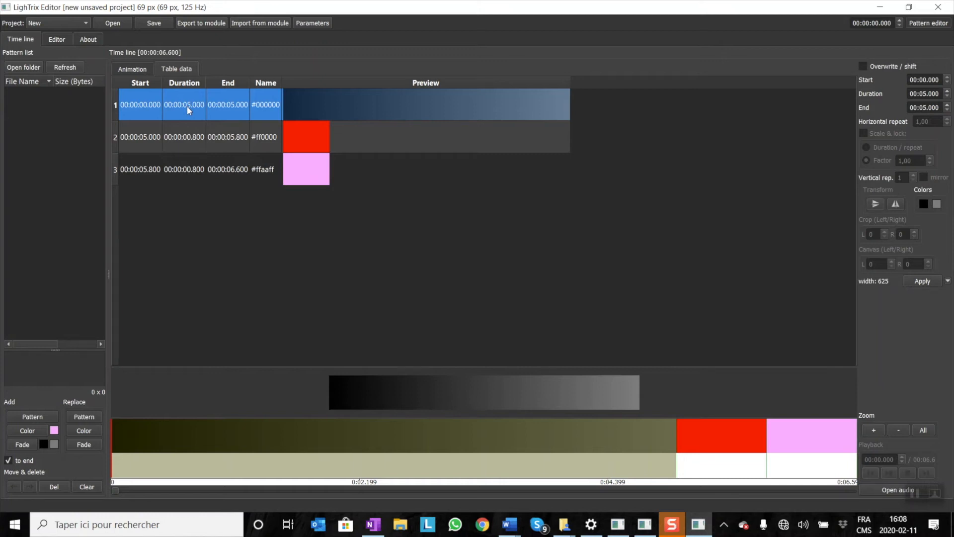
{"action": "left_click", "coordinate": [92, 343]}
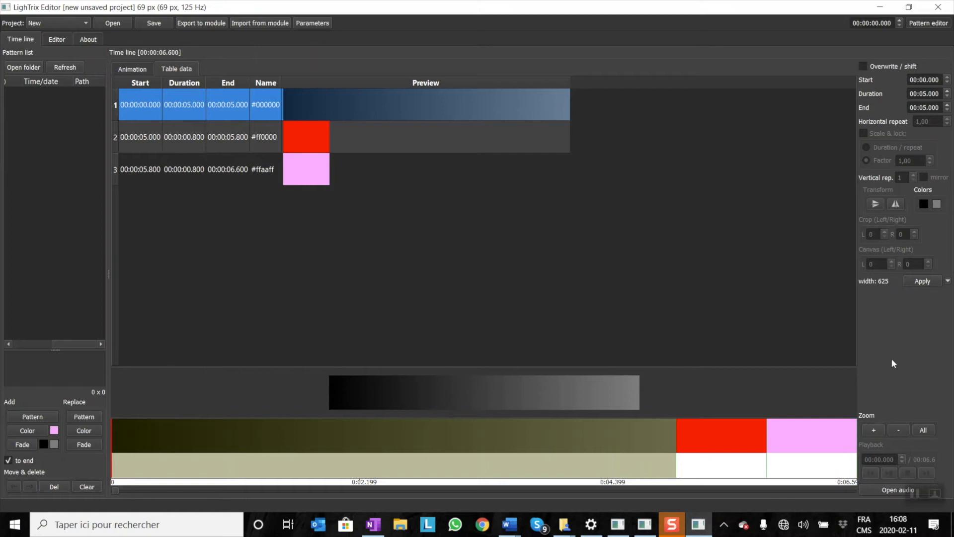
Load the audio file 03_CyrWheelDemo01 from the Clones_act_V2_125hz folder into the project.
{"action": "left_click", "coordinate": [904, 489]}
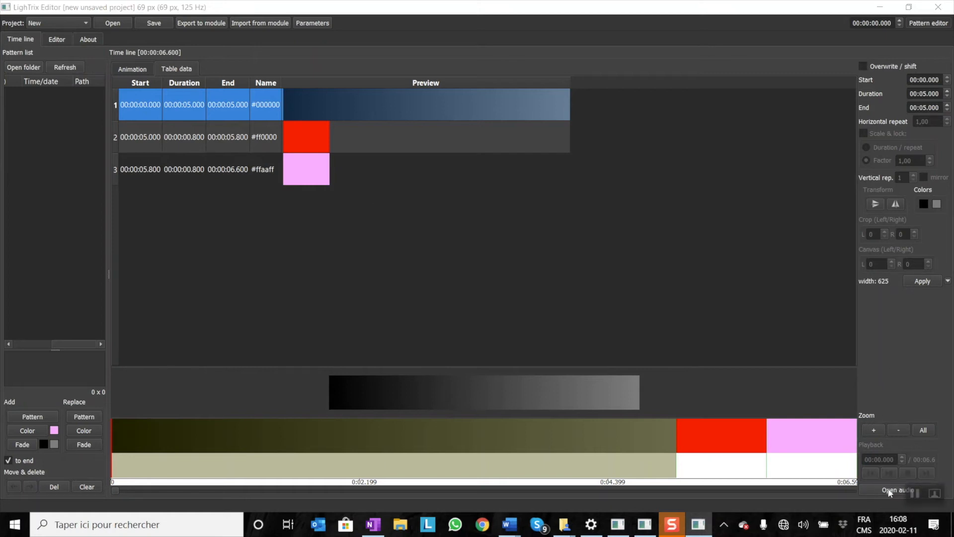
{"action": "scroll", "coordinate": [55, 194], "scroll_direction": "up", "scroll_amount": 5}
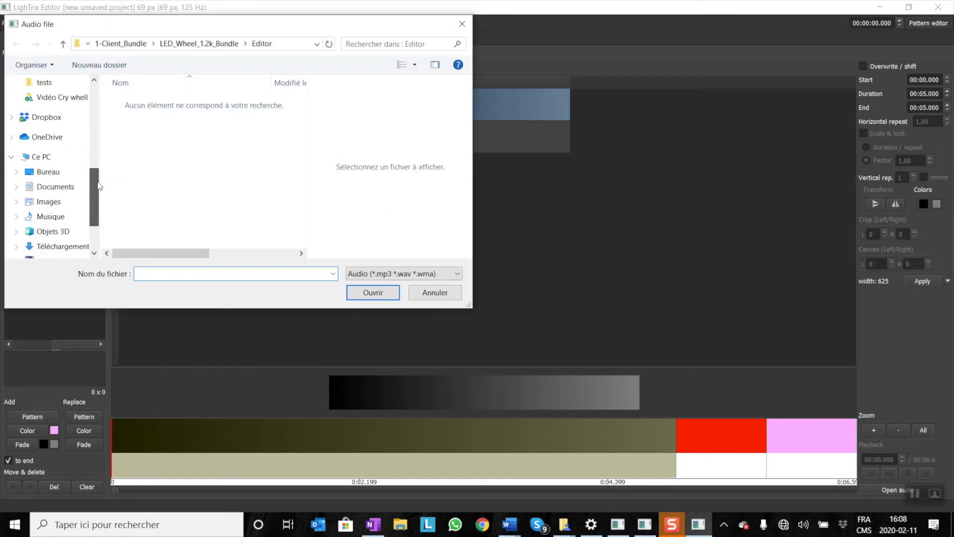
{"action": "left_click", "coordinate": [59, 201]}
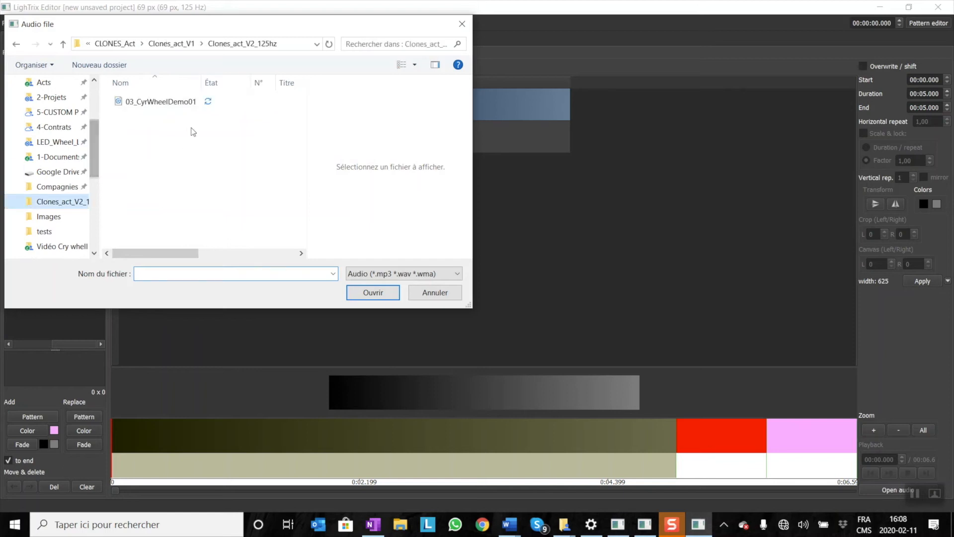
{"action": "double_click", "coordinate": [174, 100]}
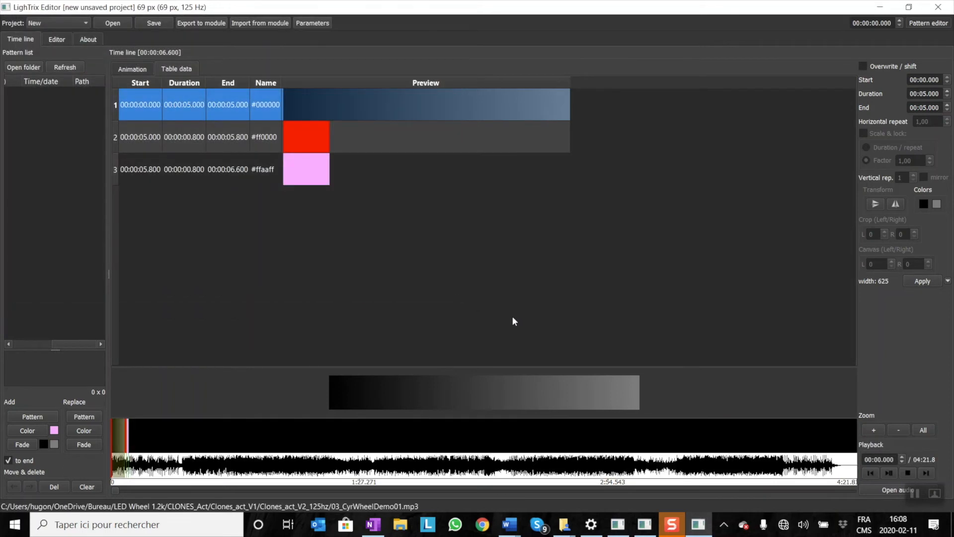
Stretch the pink segment on the time line to a duration of about 18 seconds.
{"action": "scroll", "coordinate": [137, 445], "scroll_direction": "up", "scroll_amount": 7}
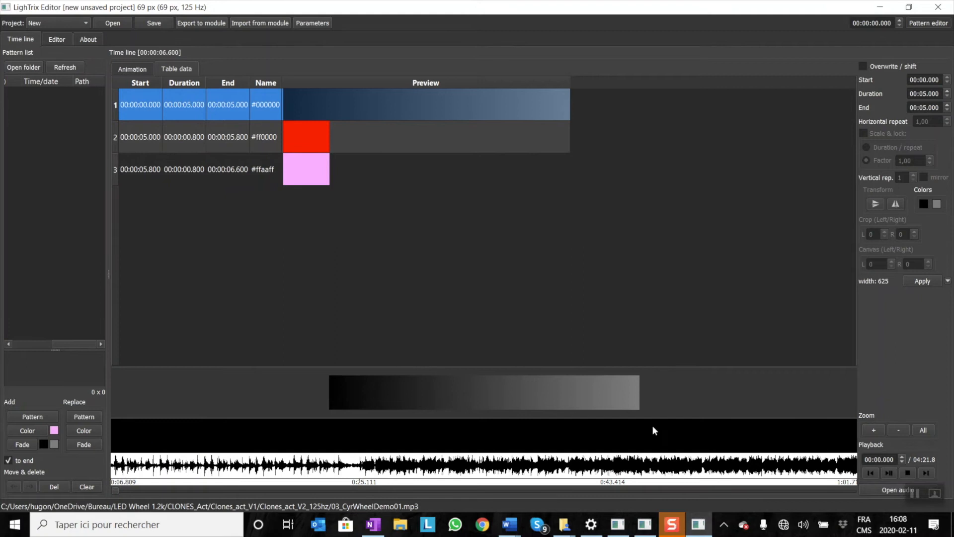
{"action": "left_click", "coordinate": [924, 430]}
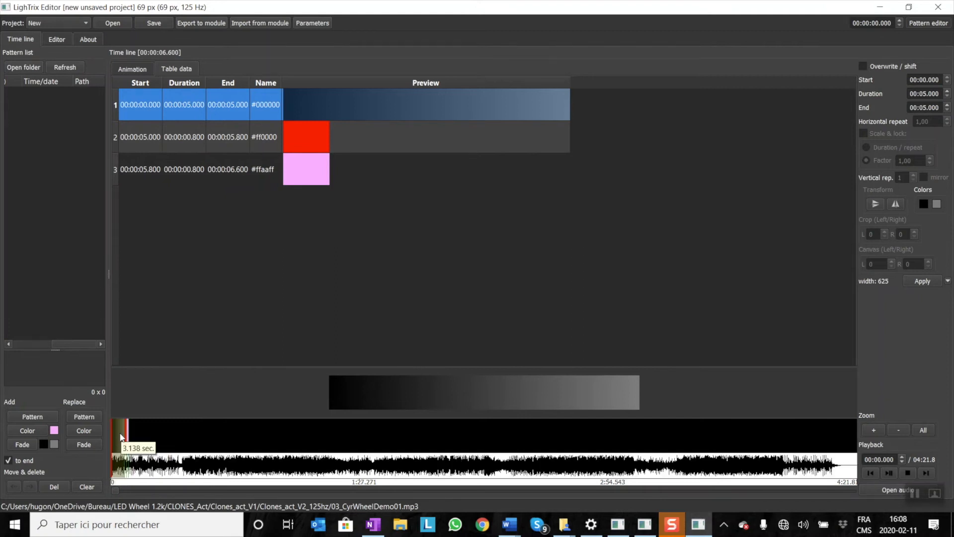
{"action": "scroll", "coordinate": [123, 433], "scroll_direction": "up", "scroll_amount": 5}
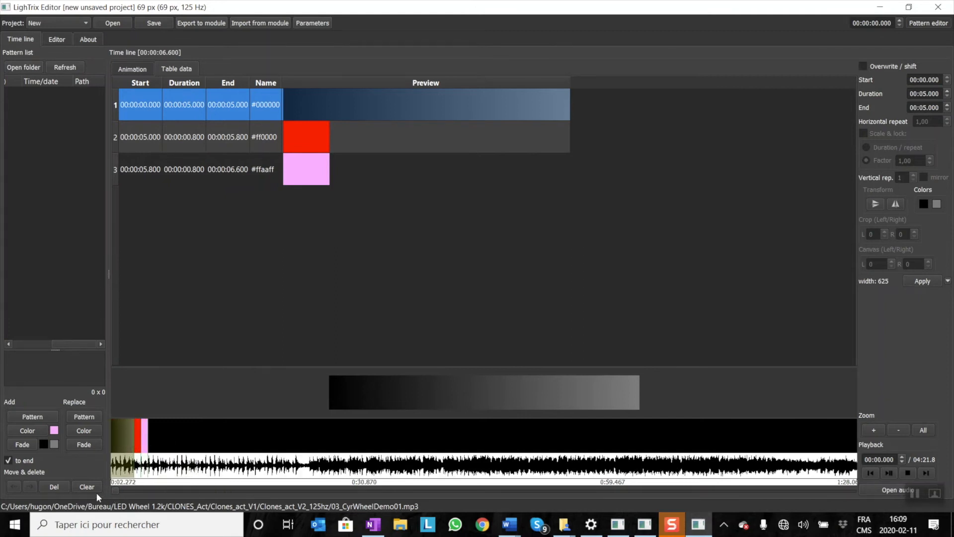
{"action": "left_click", "coordinate": [138, 452]}
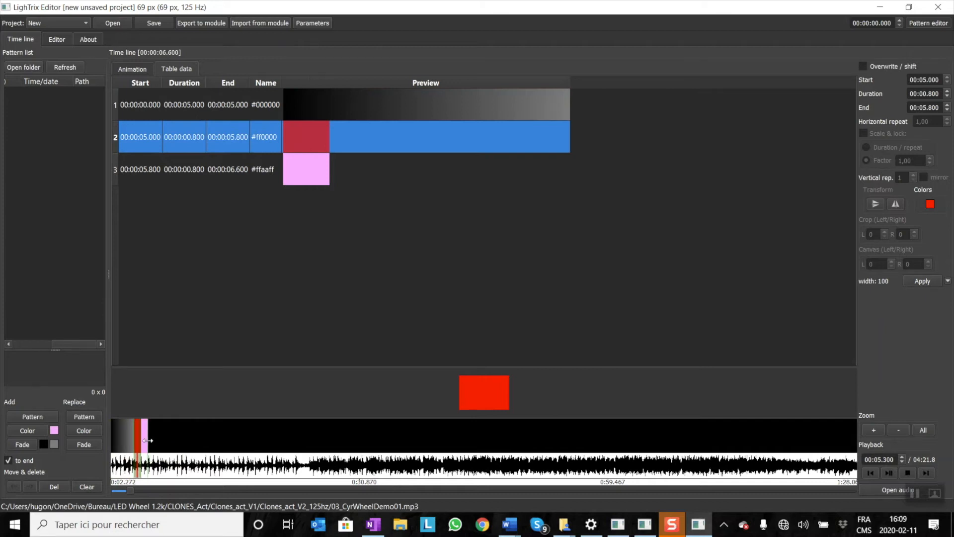
{"action": "left_click", "coordinate": [303, 431]}
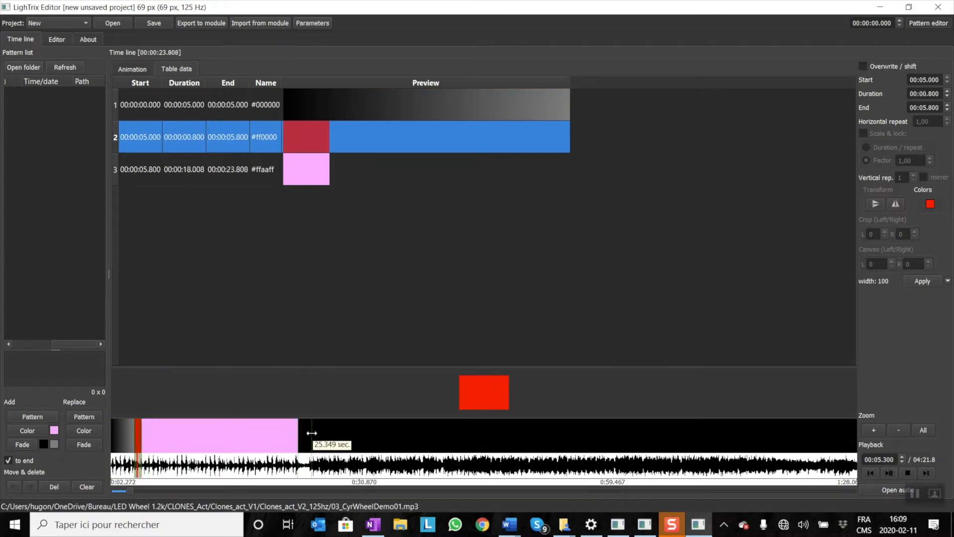
Resize the segments along the audio waveform: fade about 25 seconds, red about 6.2 seconds, pink about 9.1 seconds.
{"action": "left_click", "coordinate": [309, 433]}
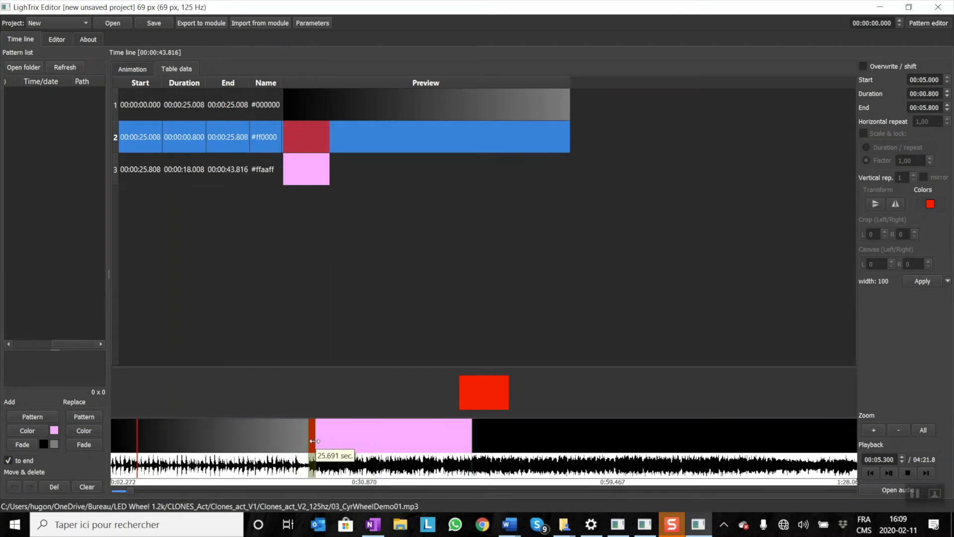
{"action": "left_click", "coordinate": [363, 442]}
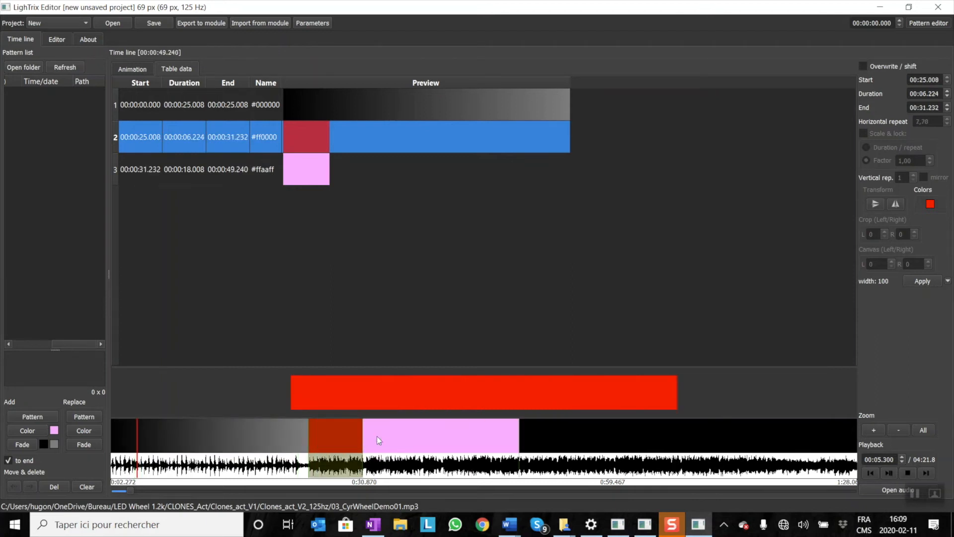
{"action": "left_click", "coordinate": [442, 435]}
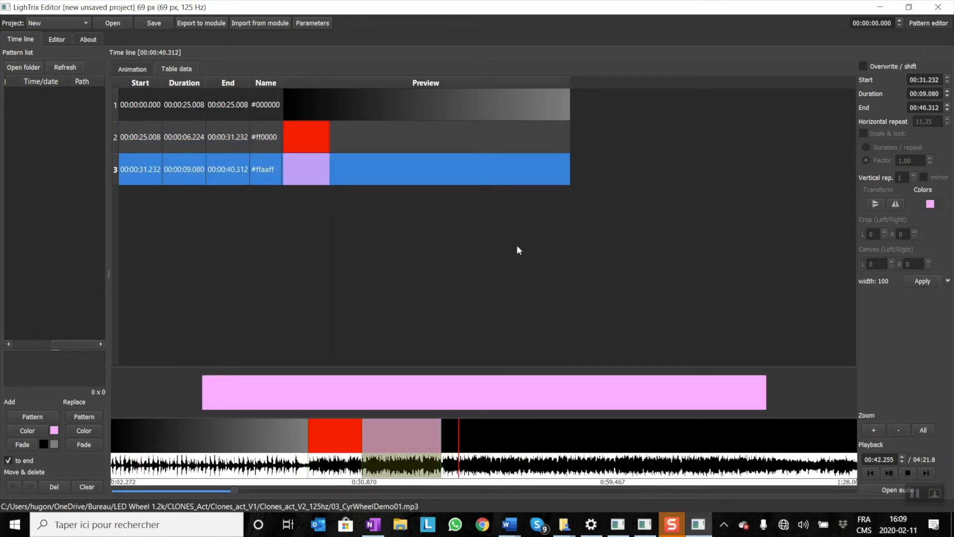
{"action": "left_click", "coordinate": [492, 237]}
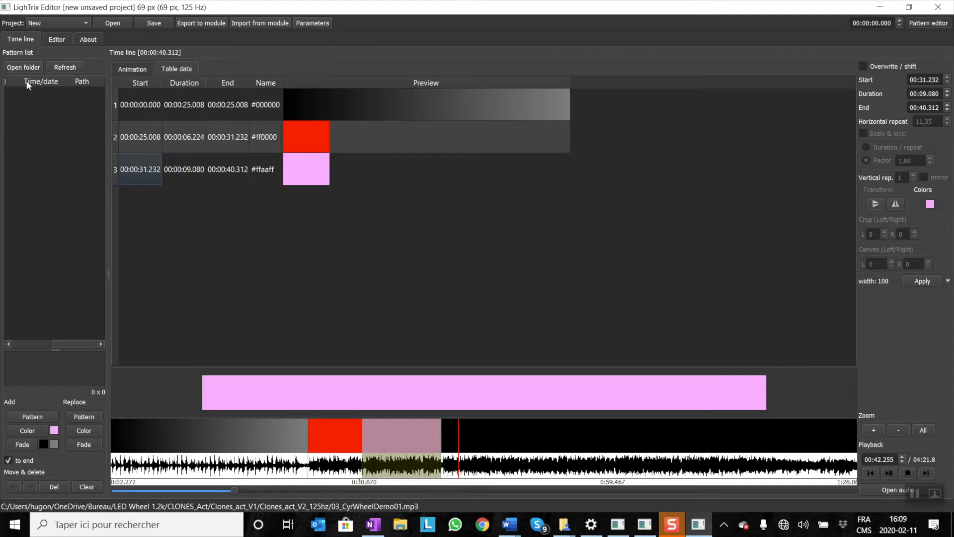
Set the Pattern_Library folder inside LED_Wheel_1.2k_Bundle as the default pattern directory.
{"action": "left_click", "coordinate": [30, 67]}
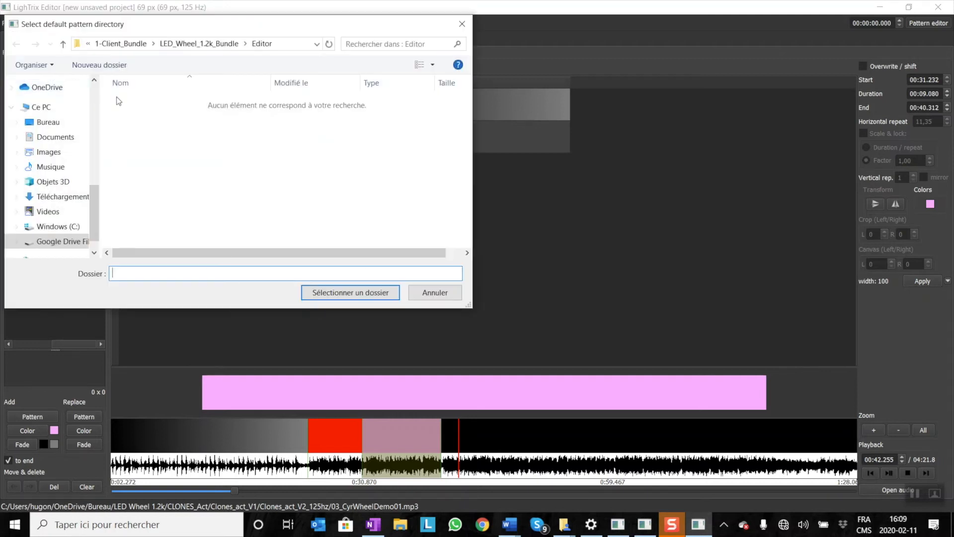
{"action": "left_click", "coordinate": [208, 46]}
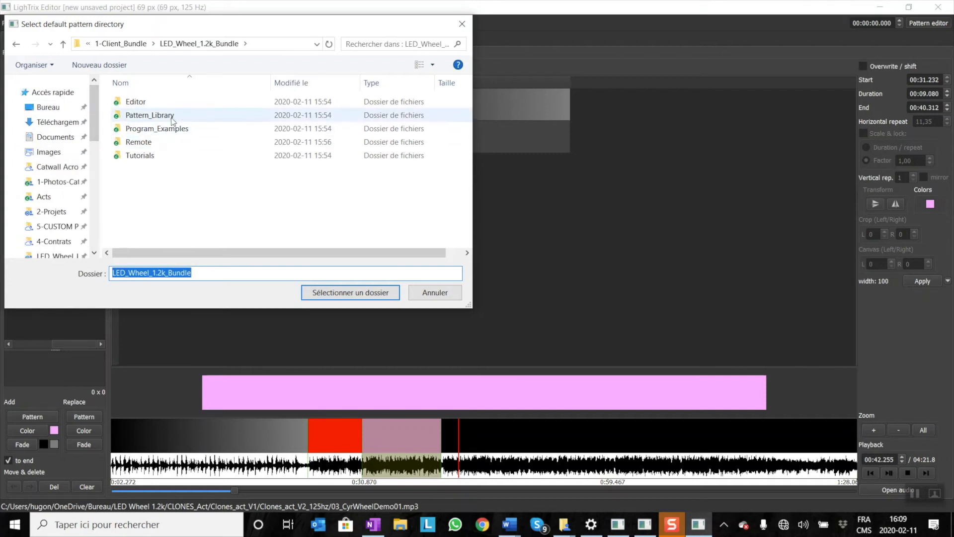
{"action": "double_click", "coordinate": [173, 116]}
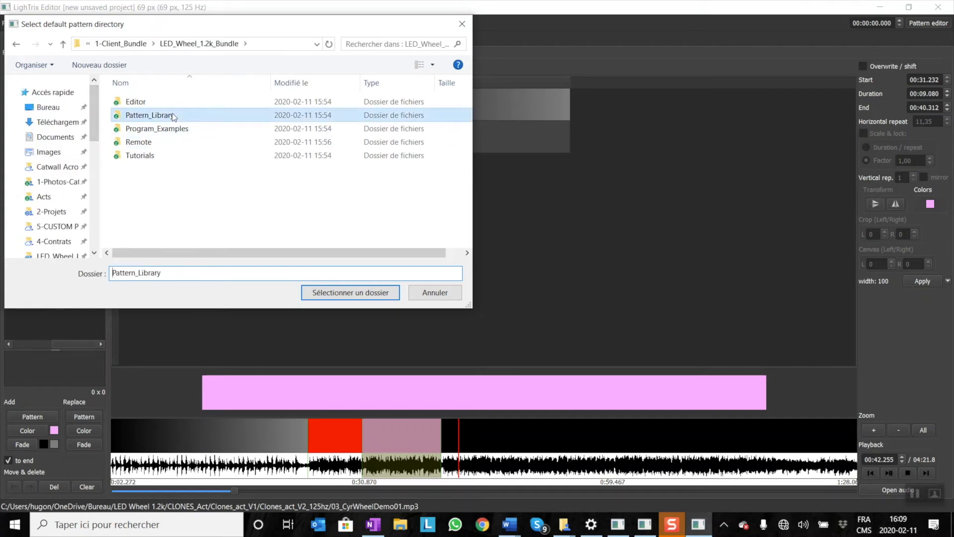
{"action": "left_click", "coordinate": [354, 292]}
Preview several patterns in the library, including the 345-pixel, 69-pixel and CLOCK_1.png images.
{"action": "left_click_drag", "start_coordinate": [28, 342], "coordinate": [7, 328]}
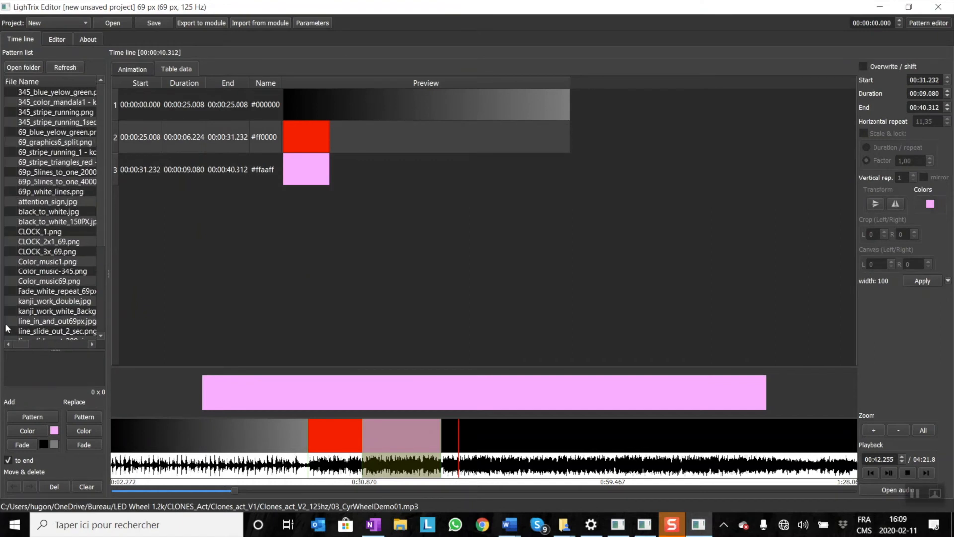
{"action": "left_click", "coordinate": [54, 93]}
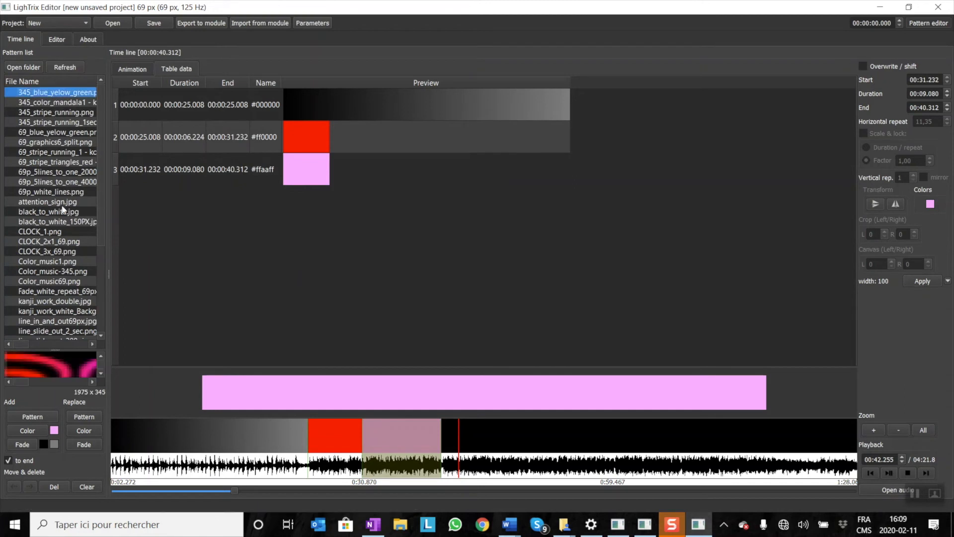
{"action": "left_click", "coordinate": [56, 112]}
{"action": "left_click", "coordinate": [50, 142]}
{"action": "left_click", "coordinate": [49, 172]}
{"action": "left_click", "coordinate": [50, 233]}
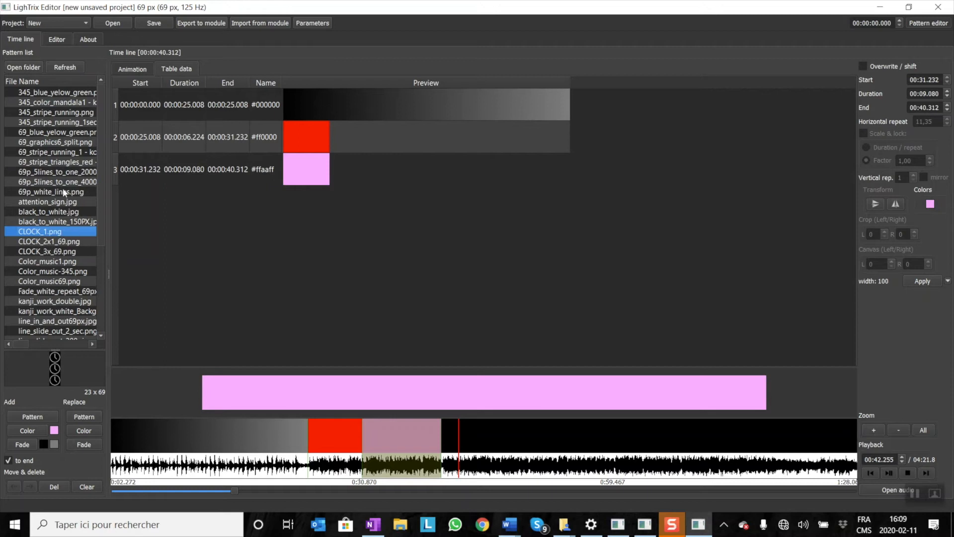
{"action": "left_click", "coordinate": [58, 94]}
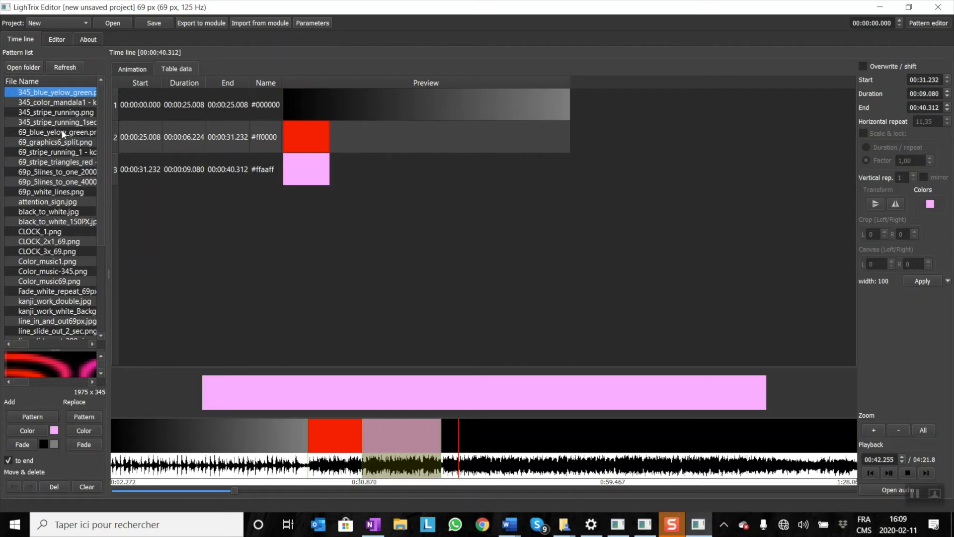
Add 345_color_mandala1 - kopie.png to the end, accept scaling it down, and stretch it to about 10.1 seconds.
{"action": "left_click", "coordinate": [60, 103]}
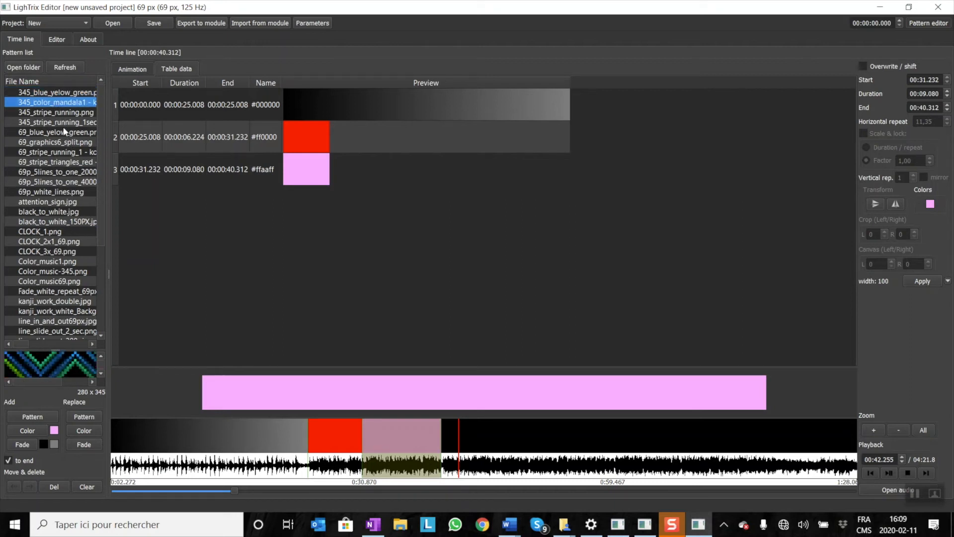
{"action": "left_click", "coordinate": [30, 422]}
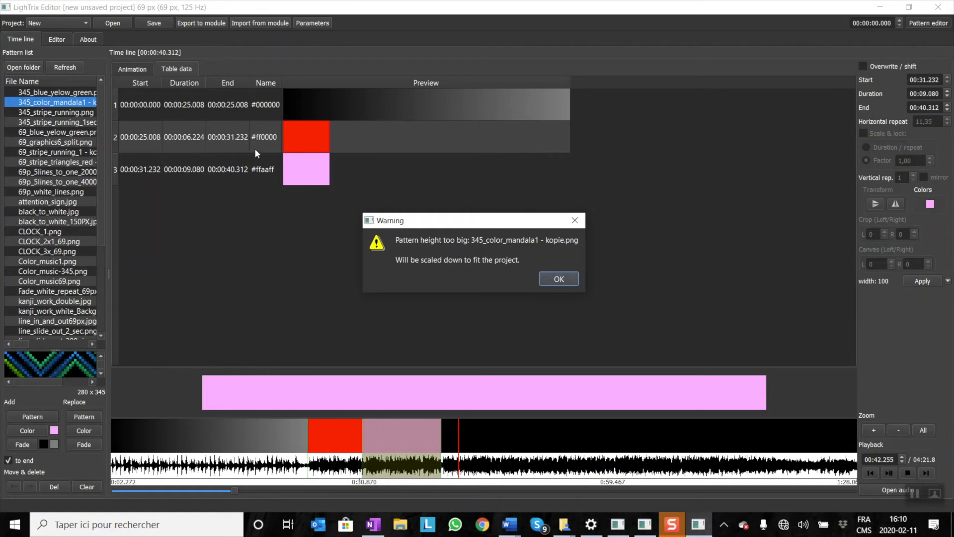
{"action": "left_click", "coordinate": [555, 281]}
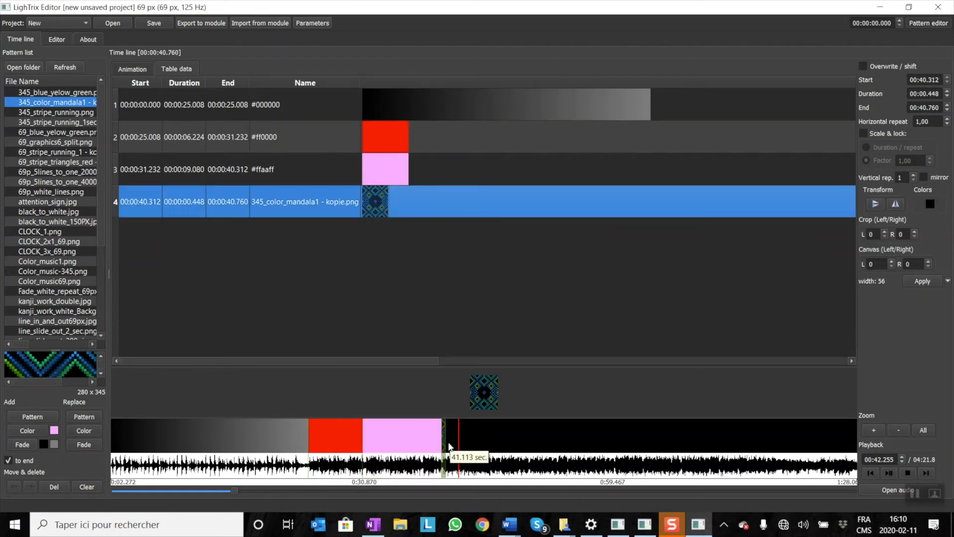
{"action": "left_click", "coordinate": [529, 432]}
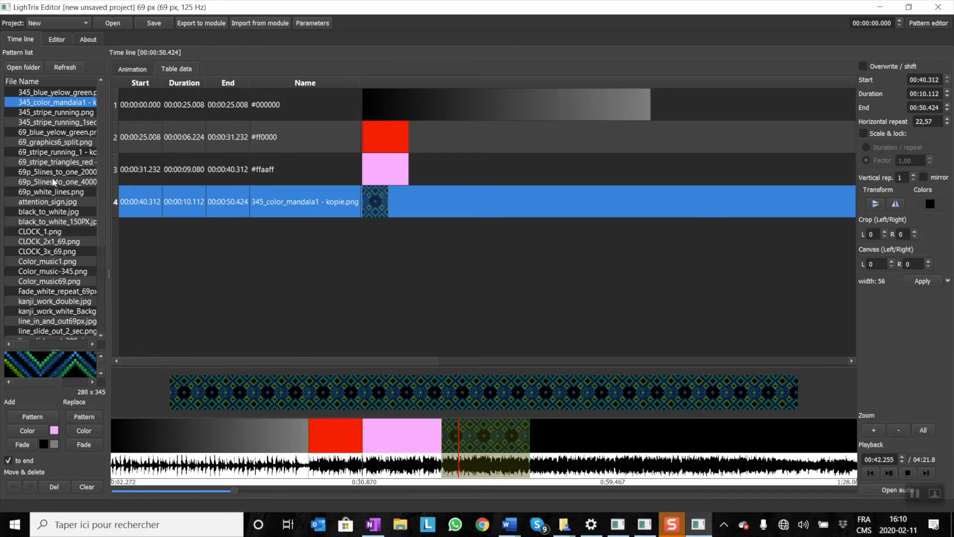
Add the CLOCK_1.png pattern after the mandala segment and stretch it to about 5.4 seconds.
{"action": "scroll", "coordinate": [97, 129], "scroll_direction": "down", "scroll_amount": 4}
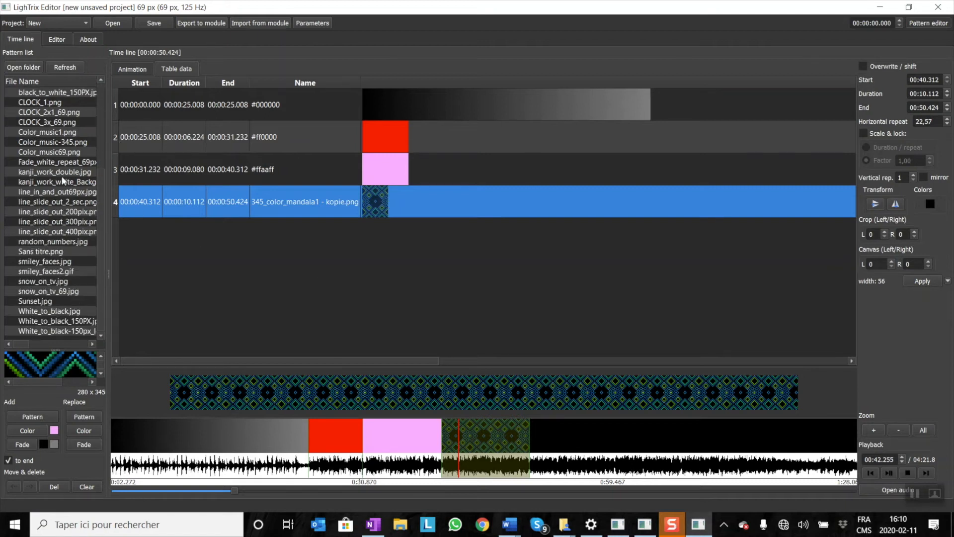
{"action": "left_click", "coordinate": [62, 173]}
{"action": "left_click", "coordinate": [54, 111]}
{"action": "left_click", "coordinate": [54, 102]}
{"action": "left_click", "coordinate": [55, 114]}
{"action": "left_click", "coordinate": [58, 103]}
{"action": "left_click", "coordinate": [31, 411]}
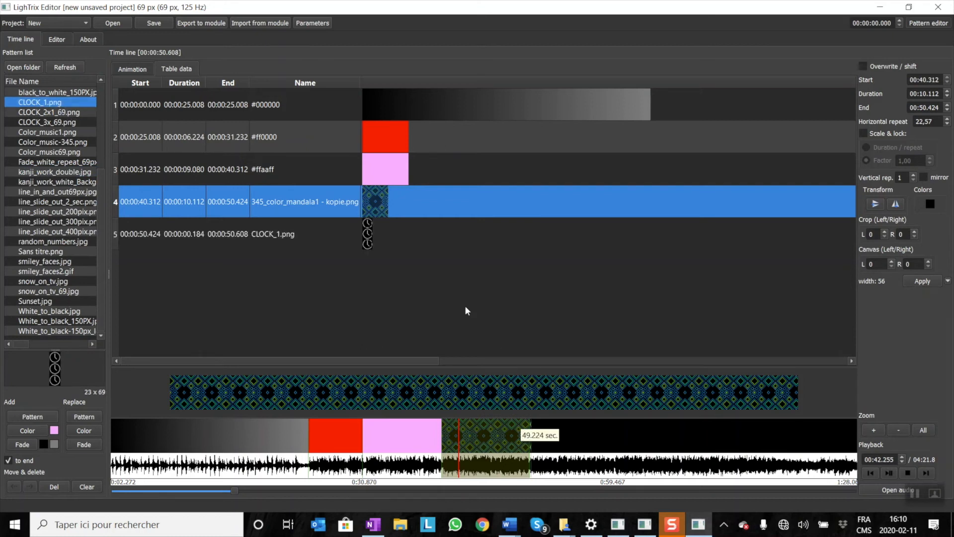
{"action": "left_click_drag", "start_coordinate": [531, 432], "coordinate": [576, 431]}
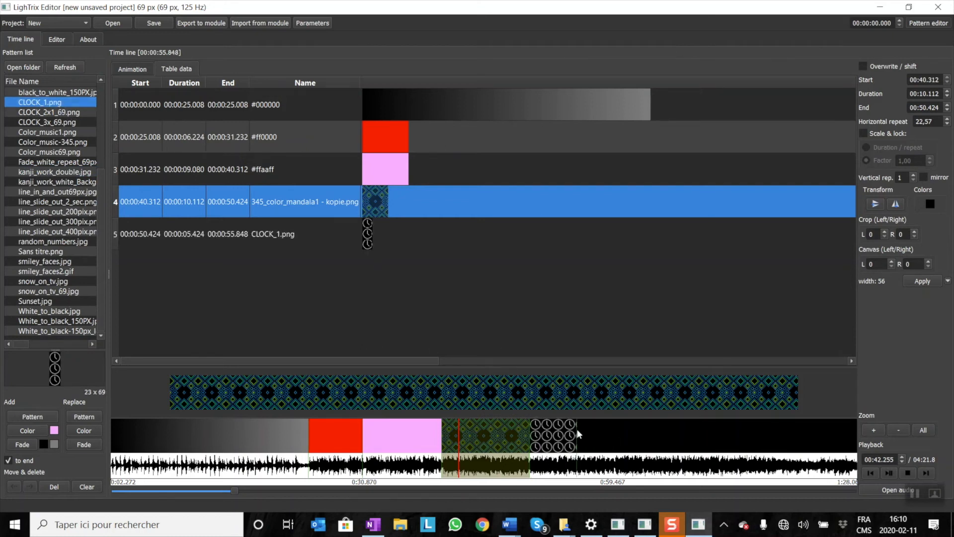
Add the smiley_faces.jpg pattern after the clock segment and stretch it to about 4.2 seconds.
{"action": "left_click", "coordinate": [48, 252]}
{"action": "left_click", "coordinate": [49, 262]}
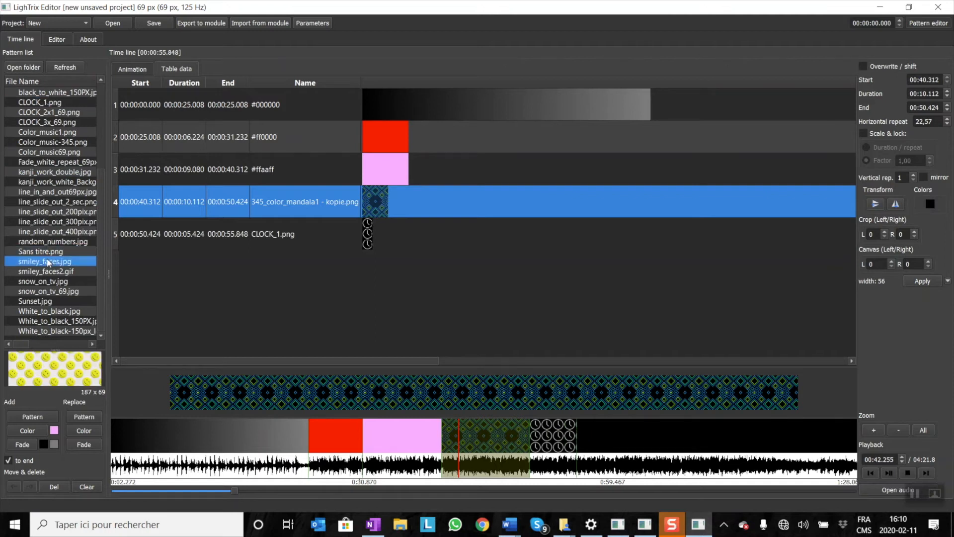
{"action": "left_click", "coordinate": [27, 418]}
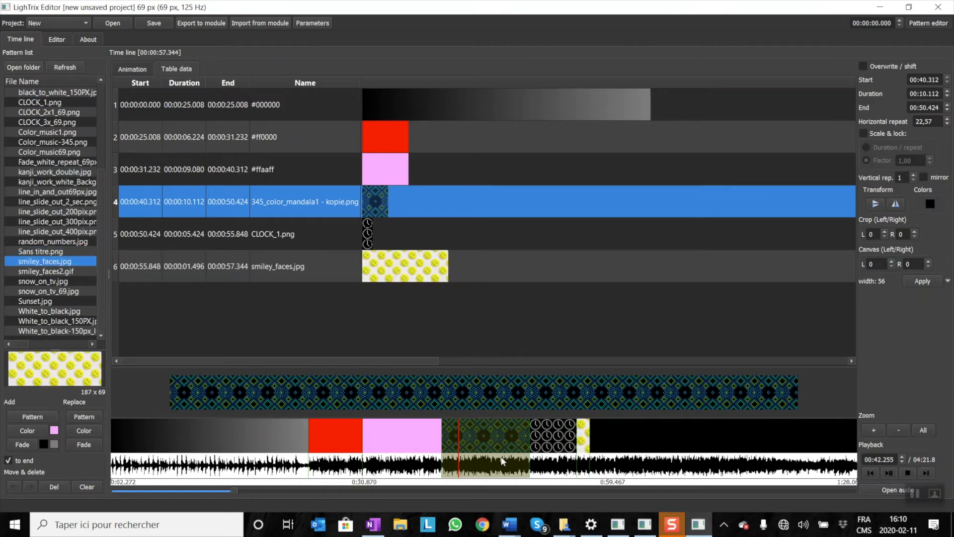
{"action": "left_click", "coordinate": [614, 433]}
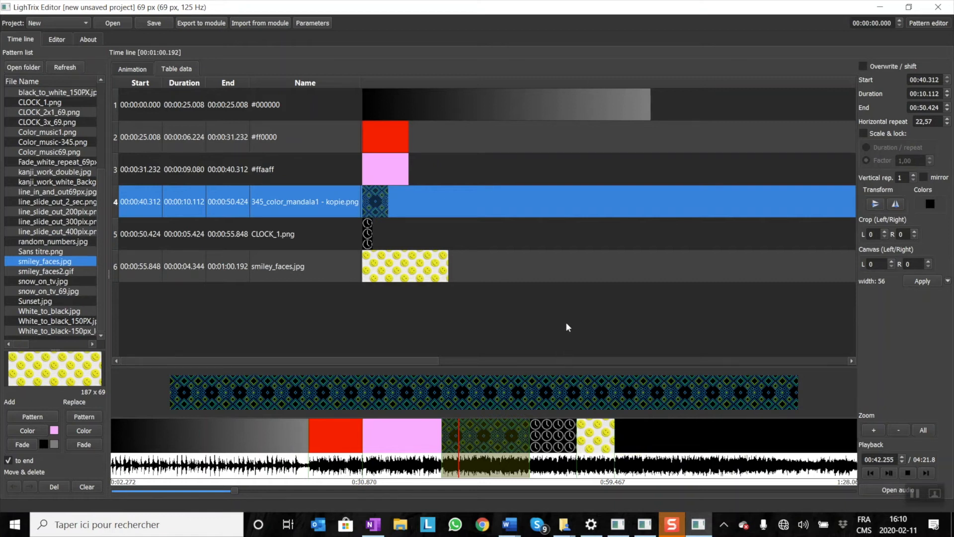
{"action": "left_click_drag", "start_coordinate": [614, 427], "coordinate": [614, 427]}
Add a black (#000000) colour segment after the smiley faces and stretch it to about 6.6 seconds.
{"action": "left_click", "coordinate": [55, 432]}
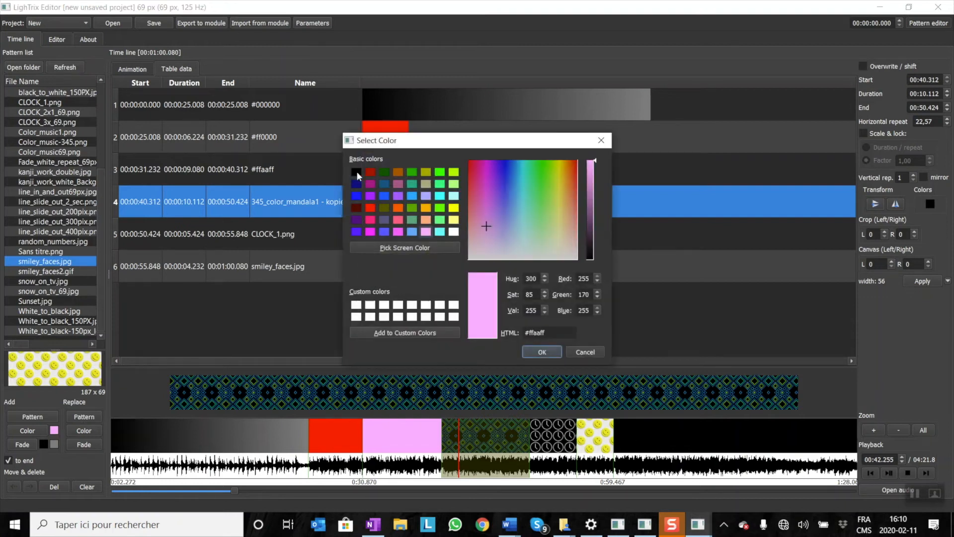
{"action": "left_click", "coordinate": [356, 172]}
{"action": "left_click", "coordinate": [543, 351]}
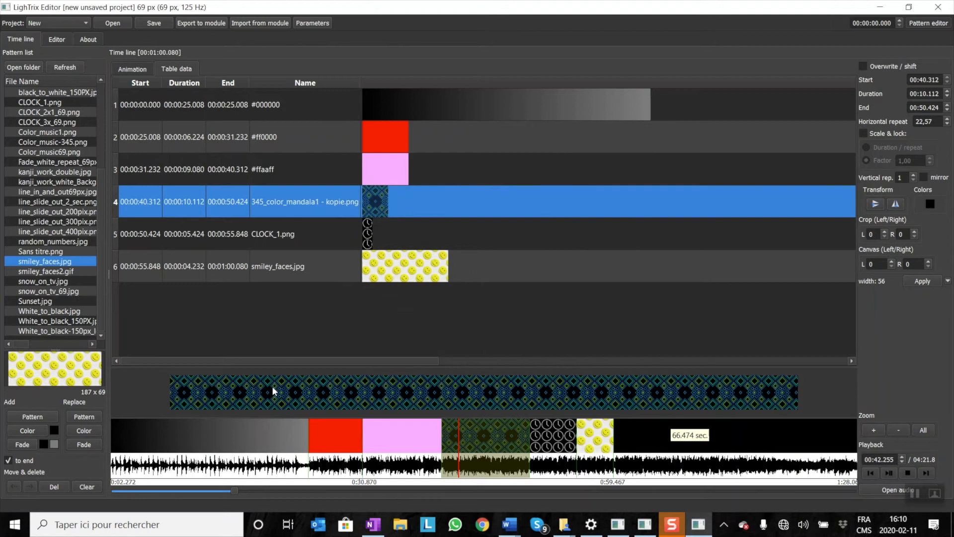
{"action": "left_click", "coordinate": [40, 429]}
{"action": "left_click", "coordinate": [620, 441]}
{"action": "left_click_drag", "start_coordinate": [621, 442], "coordinate": [672, 442]}
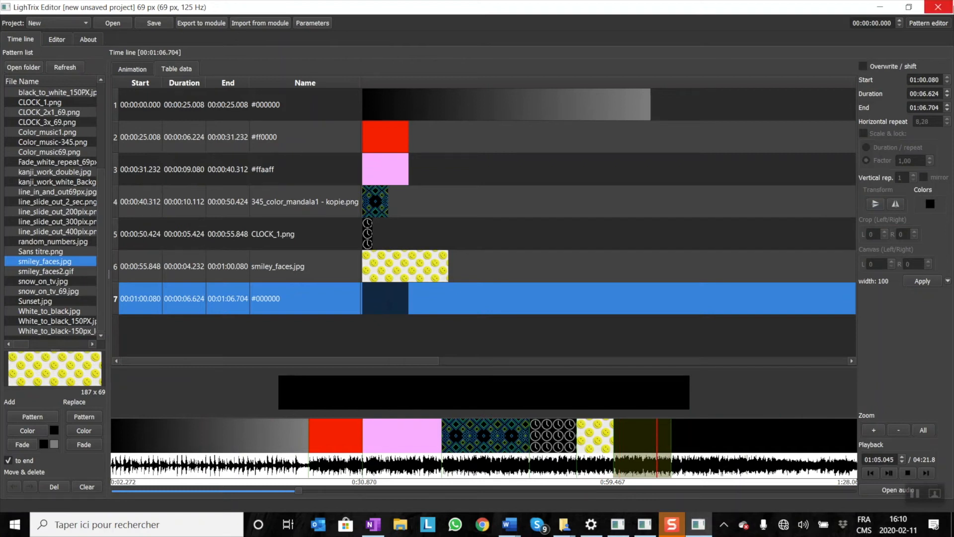
Set the final black segment's duration to 05:06.624, apply it, and fit the whole time line in view.
{"action": "left_click", "coordinate": [914, 93]}
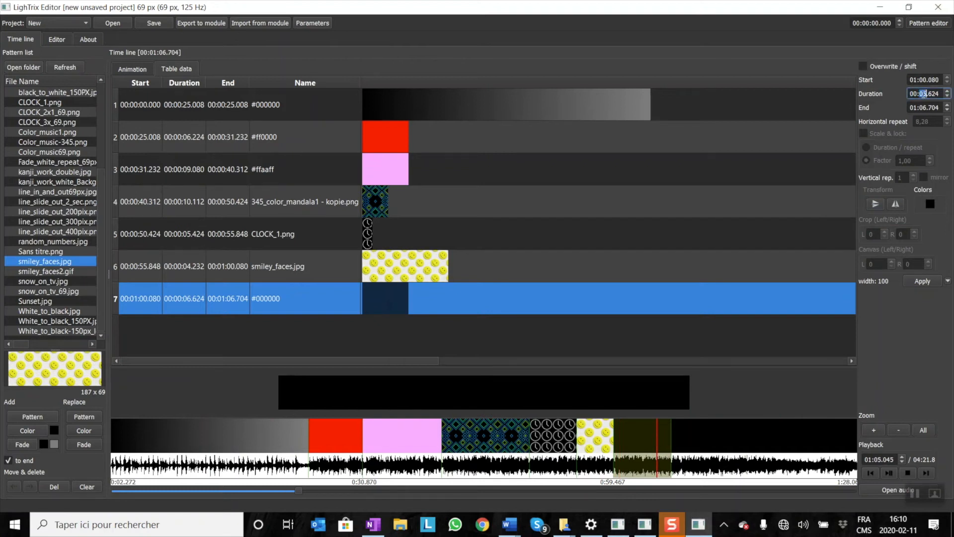
{"action": "double_click", "coordinate": [922, 94]}
{"action": "left_click", "coordinate": [915, 93]}
{"action": "type", "text": "5"}
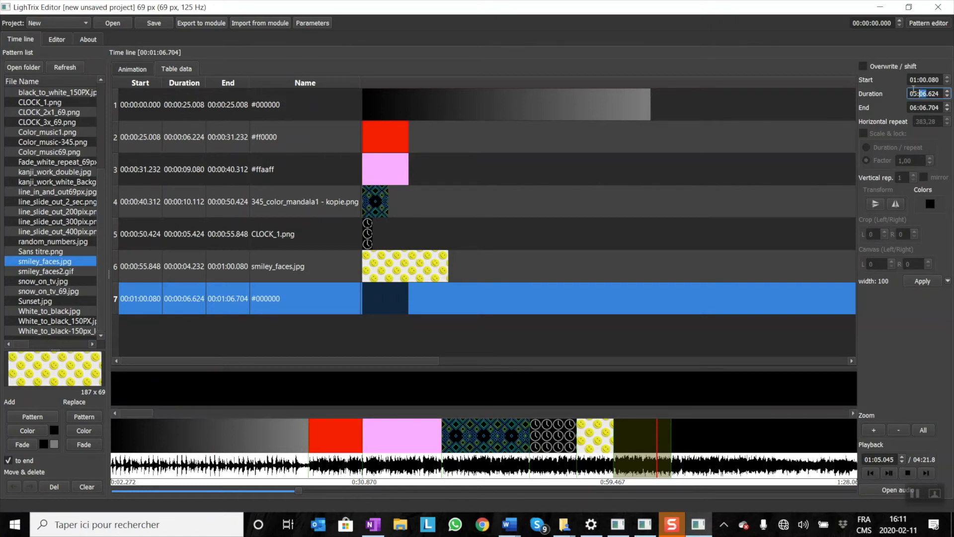
{"action": "left_click", "coordinate": [921, 282]}
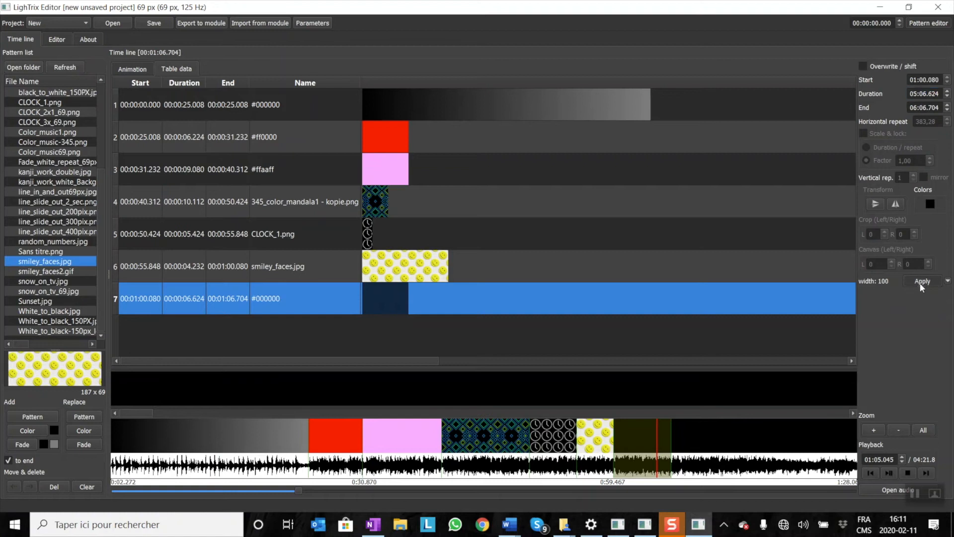
{"action": "left_click", "coordinate": [923, 430]}
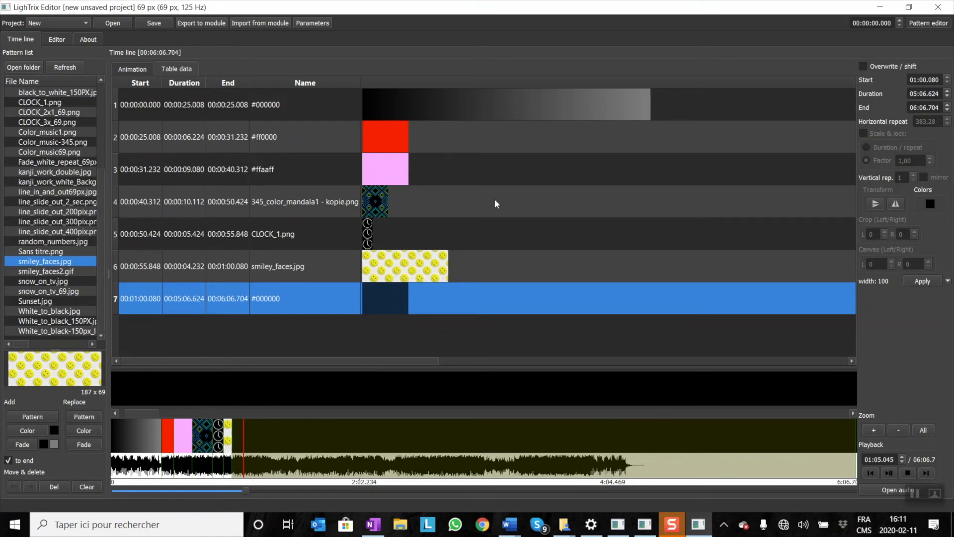
{"action": "left_click", "coordinate": [395, 326]}
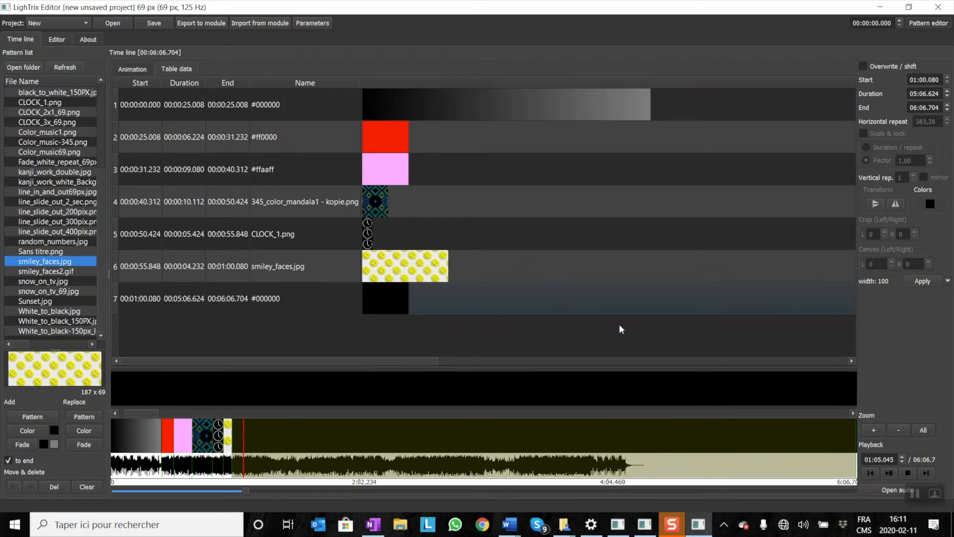
Check the LighTriX Wi-Fi connection and start the module export with Prg Version 3 and 1 vertical segment.
{"action": "left_click", "coordinate": [785, 525]}
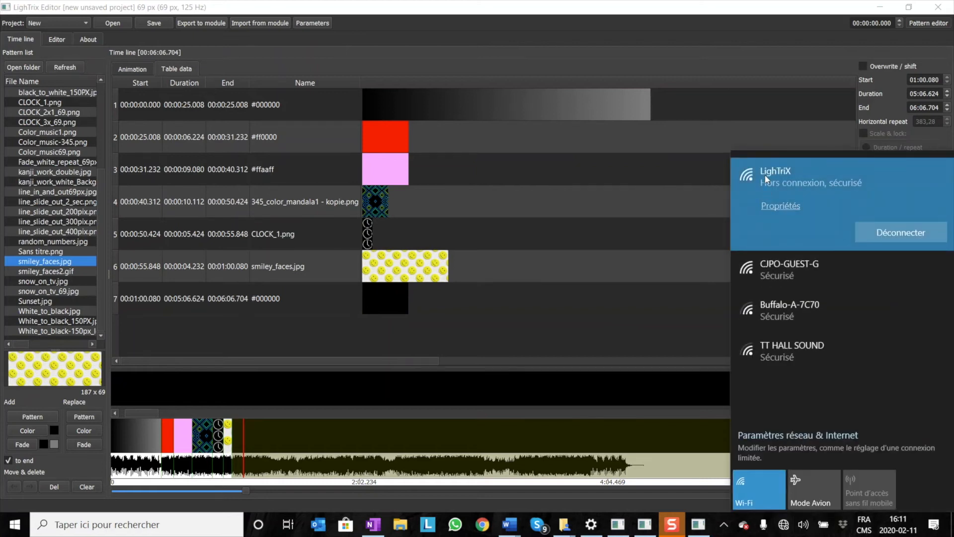
{"action": "left_click", "coordinate": [299, 38]}
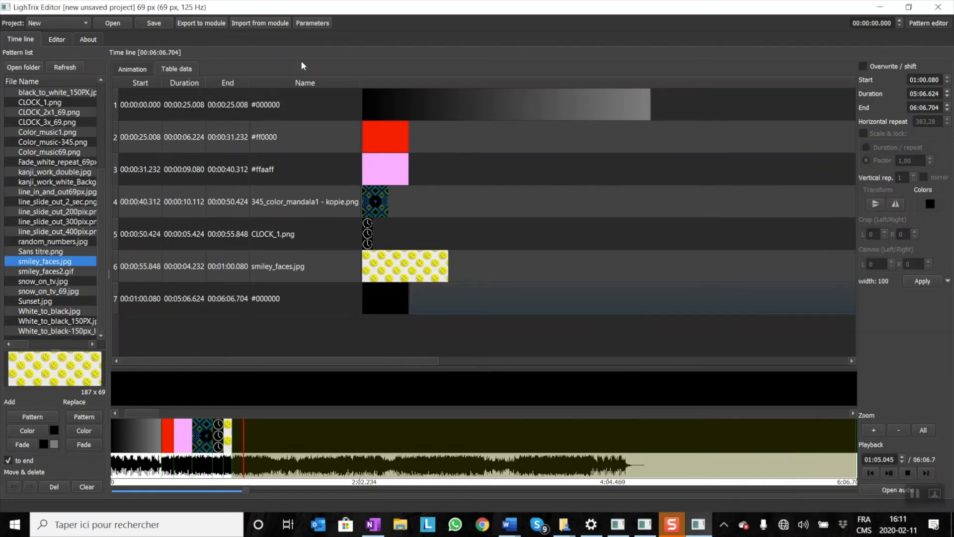
{"action": "left_click", "coordinate": [200, 24]}
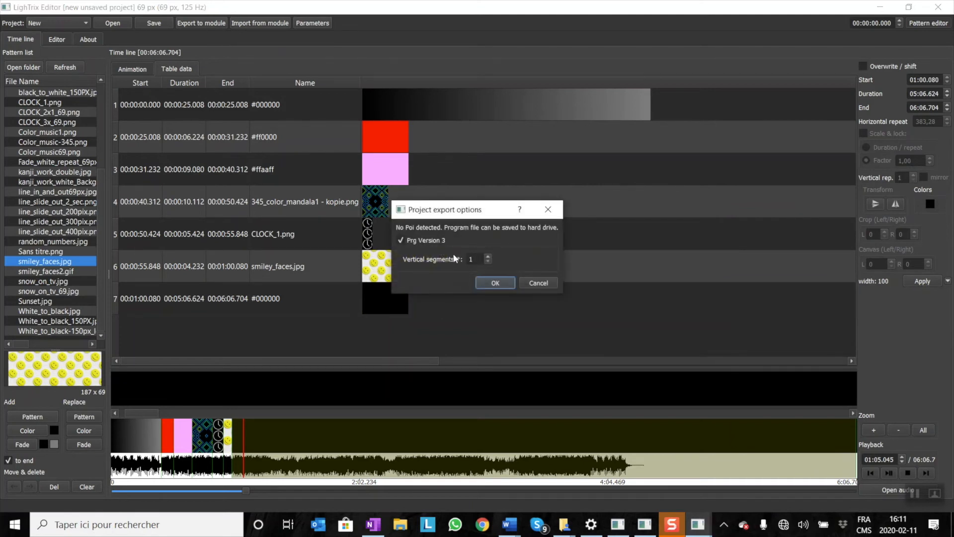
{"action": "left_click_drag", "start_coordinate": [450, 214], "coordinate": [417, 145]}
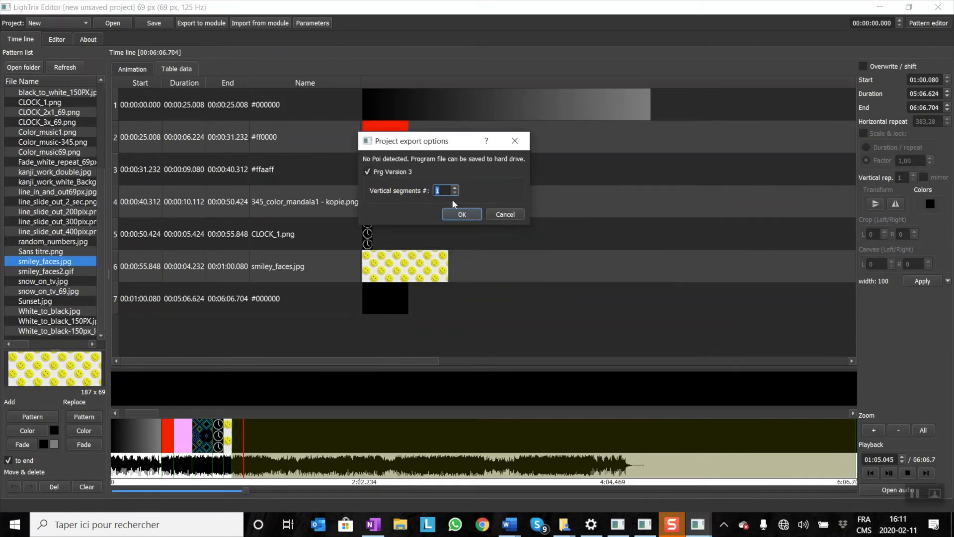
{"action": "left_click", "coordinate": [459, 214]}
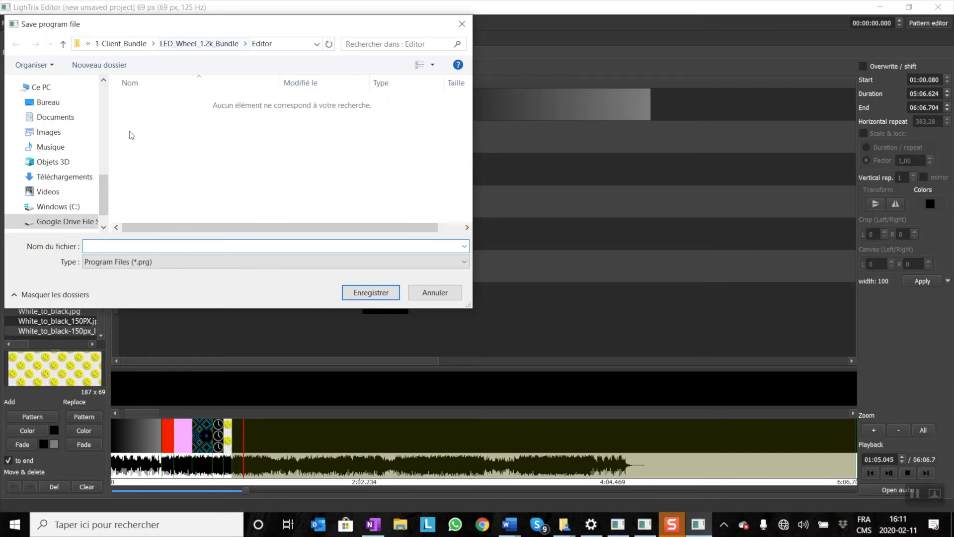
Create a folder named TEST_PATTERN inside LED_Wheel_1.2k_Bundle and open it as the save location.
{"action": "left_click", "coordinate": [181, 45]}
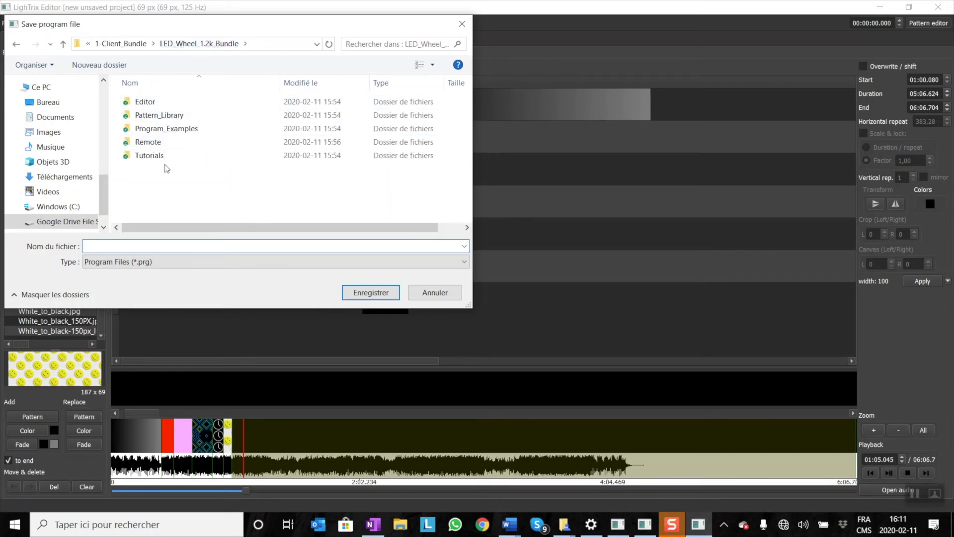
{"action": "left_click", "coordinate": [86, 69]}
{"action": "type", "text": "TE"}
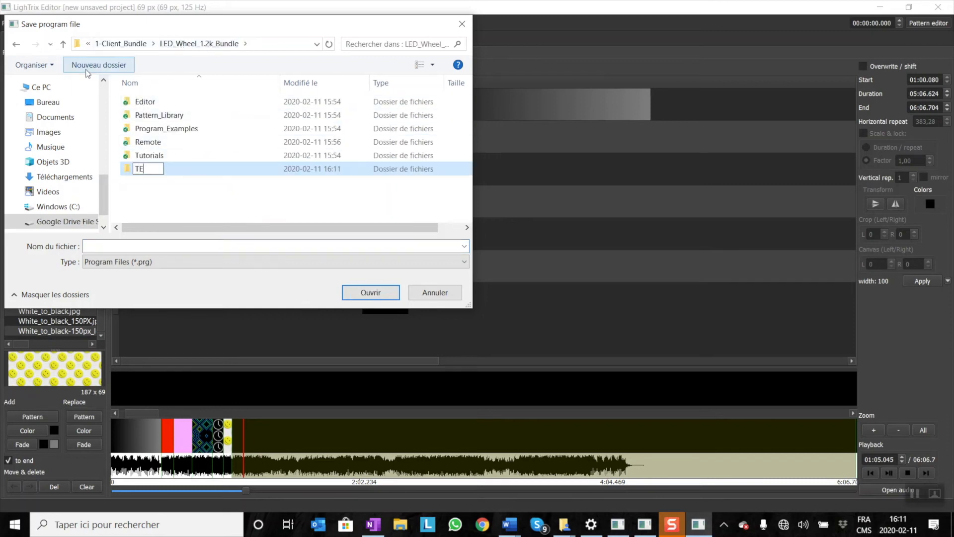
{"action": "type", "text": "ST_PATTERN"}
{"action": "key", "text": "Return"}
Save the exported program file as test_pattern.
{"action": "key", "text": "Return"}
{"action": "left_click", "coordinate": [123, 247]}
{"action": "type", "text": "test_pattern"}
{"action": "key", "text": "Return"}
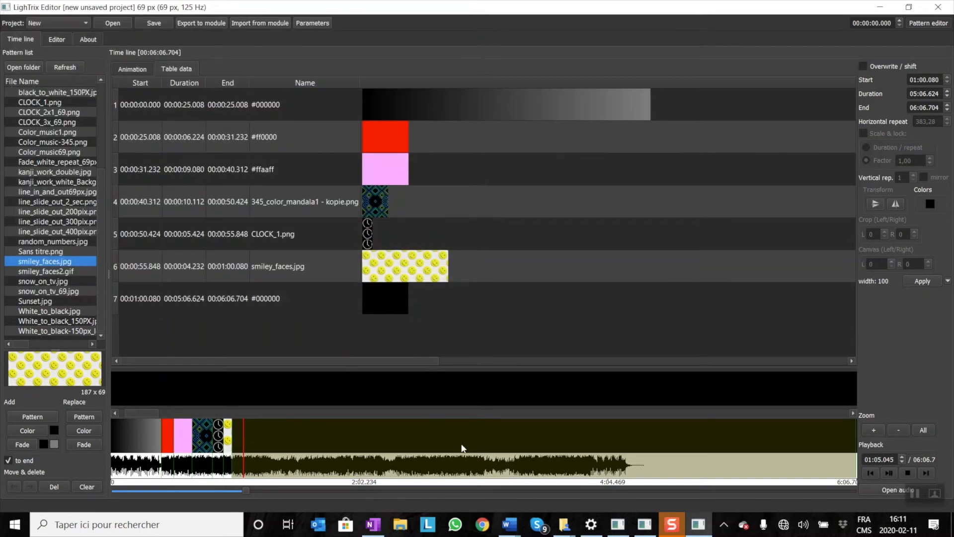
Switch to LighTrix-Remote in a maximized window and open the file chooser for adding a PRG sequence.
{"action": "left_click", "coordinate": [643, 526]}
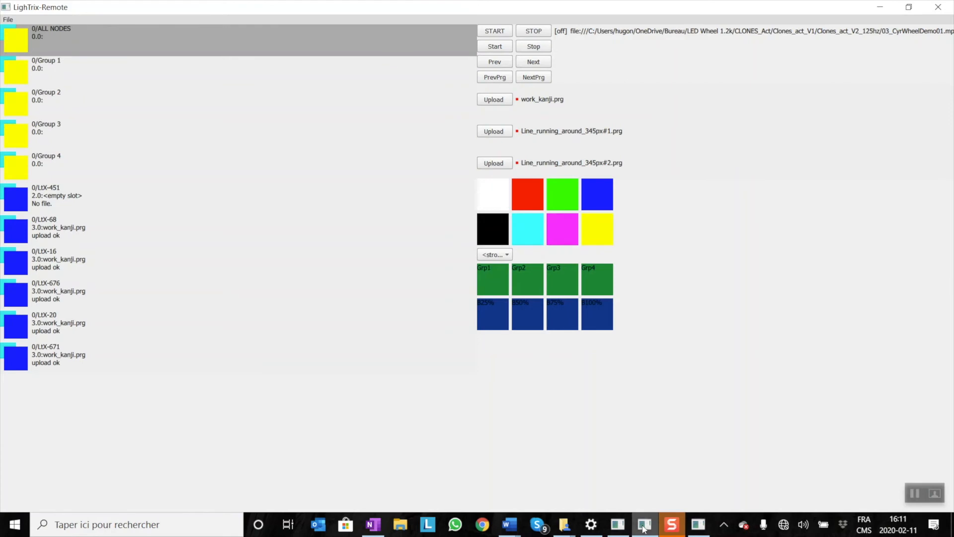
{"action": "double_click", "coordinate": [28, 9]}
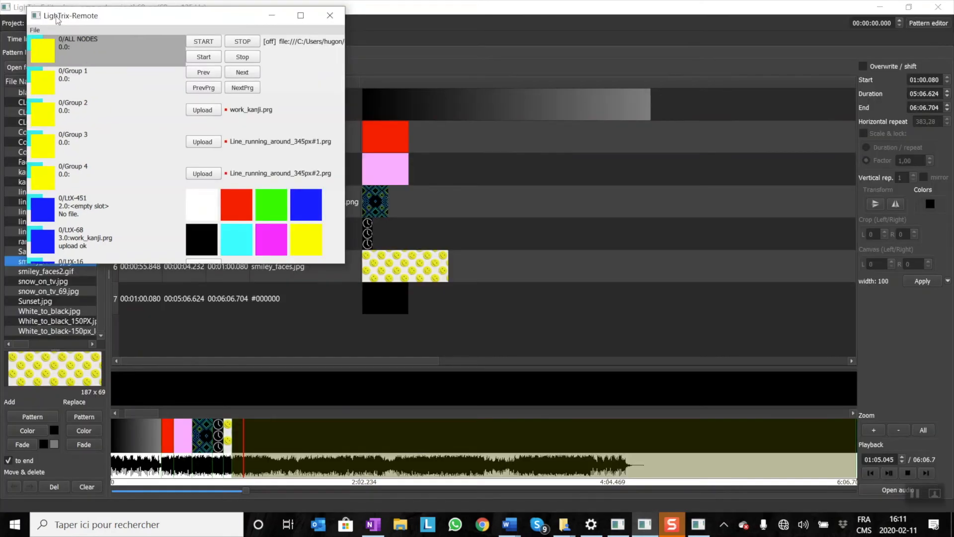
{"action": "left_click", "coordinate": [304, 18]}
{"action": "left_click", "coordinate": [10, 20]}
{"action": "left_click", "coordinate": [17, 28]}
Load test_pattern from the TEST_PATTERN folder of LED_Wheel_1.2k_Bundle into the remote's program list.
{"action": "left_click_drag", "start_coordinate": [421, 241], "coordinate": [423, 291]}
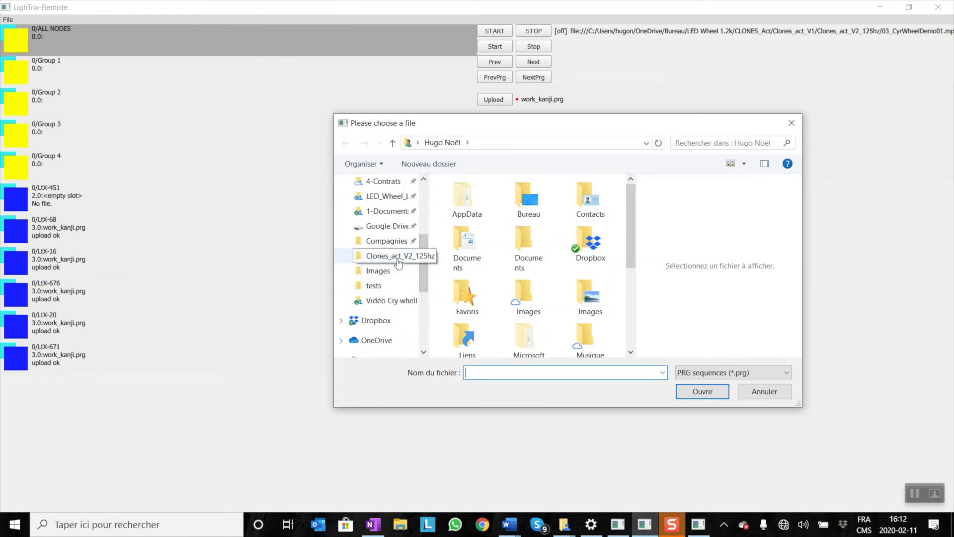
{"action": "scroll", "coordinate": [395, 243], "scroll_direction": "up", "scroll_amount": 1}
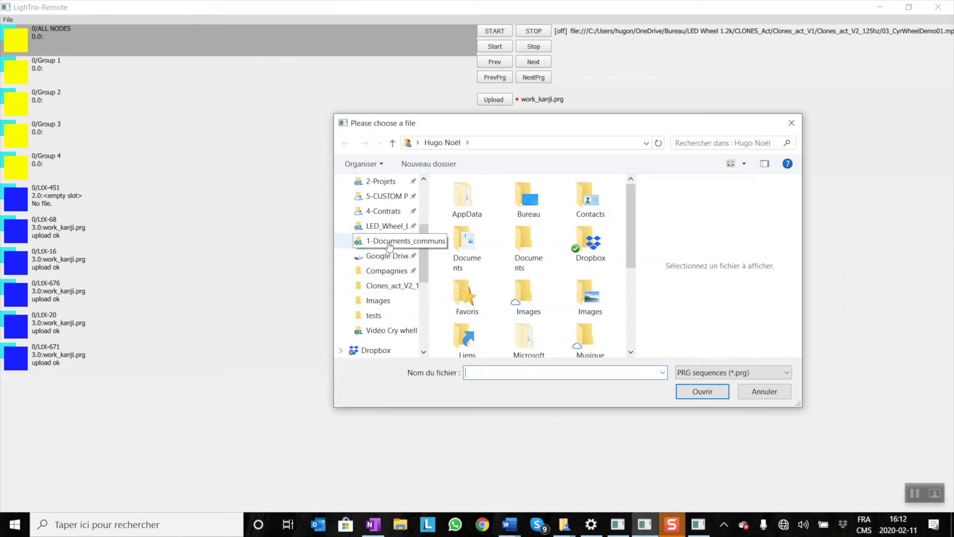
{"action": "left_click", "coordinate": [390, 226]}
{"action": "double_click", "coordinate": [467, 205]}
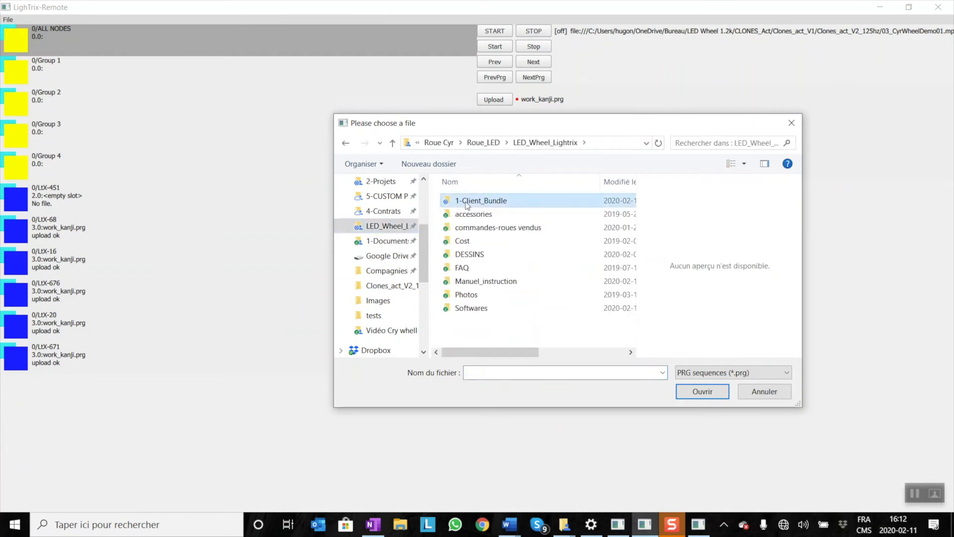
{"action": "double_click", "coordinate": [482, 205]}
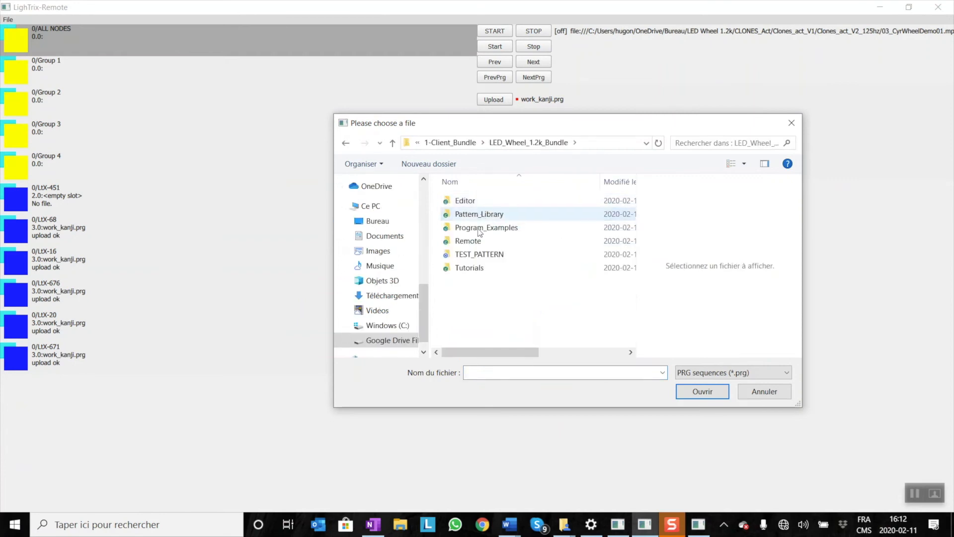
{"action": "double_click", "coordinate": [479, 251]}
{"action": "left_click", "coordinate": [480, 204]}
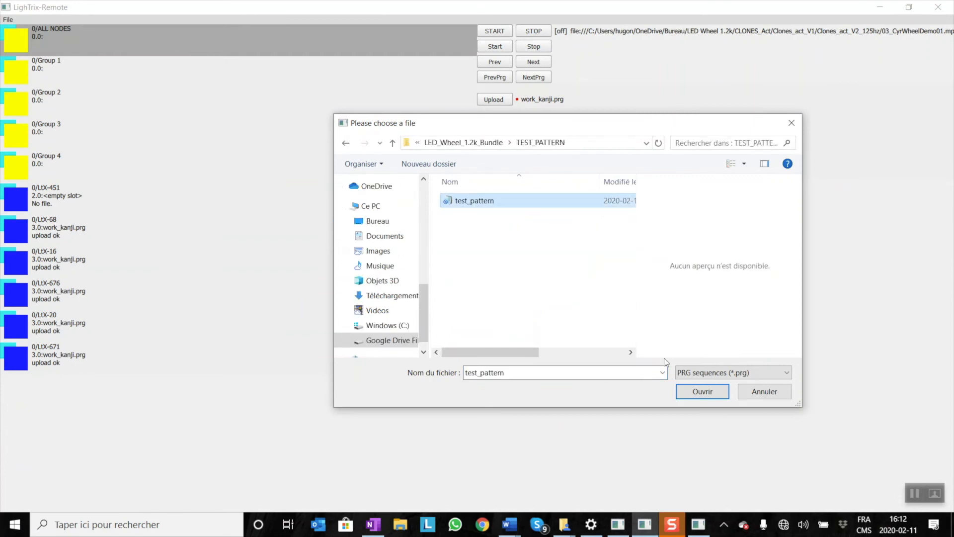
{"action": "left_click", "coordinate": [687, 390]}
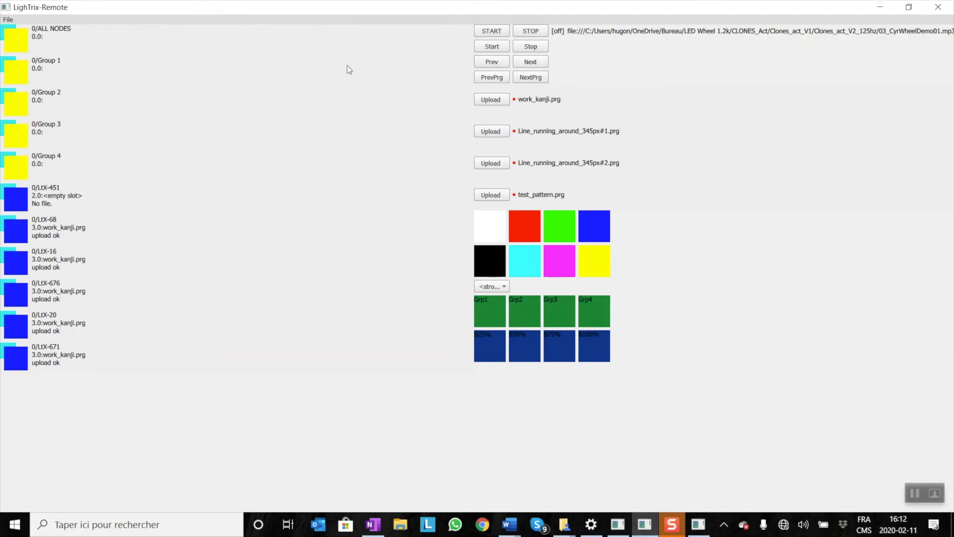
Advance the modules to the next program slot and upload test_pattern.prg to all of them.
{"action": "left_click", "coordinate": [530, 78]}
{"action": "left_click", "coordinate": [78, 230]}
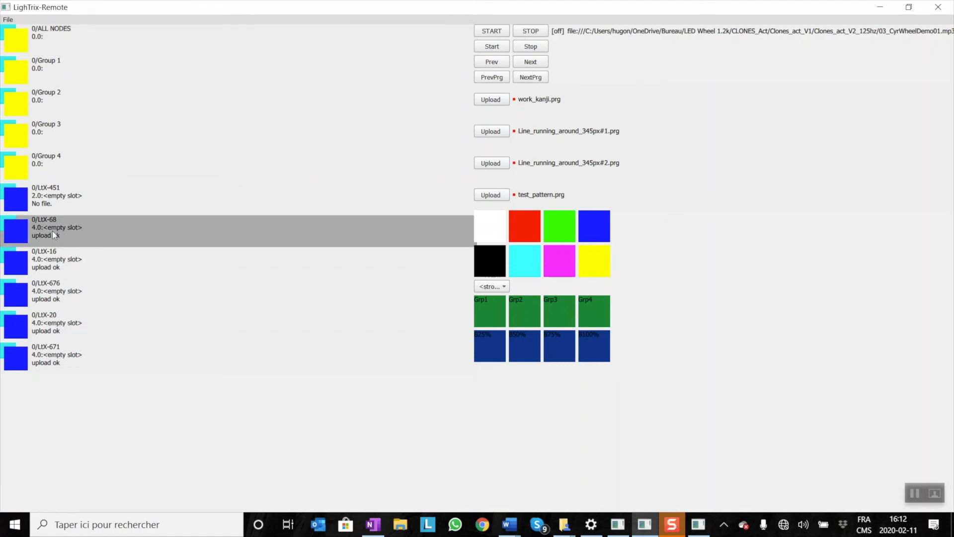
{"action": "left_click", "coordinate": [499, 197]}
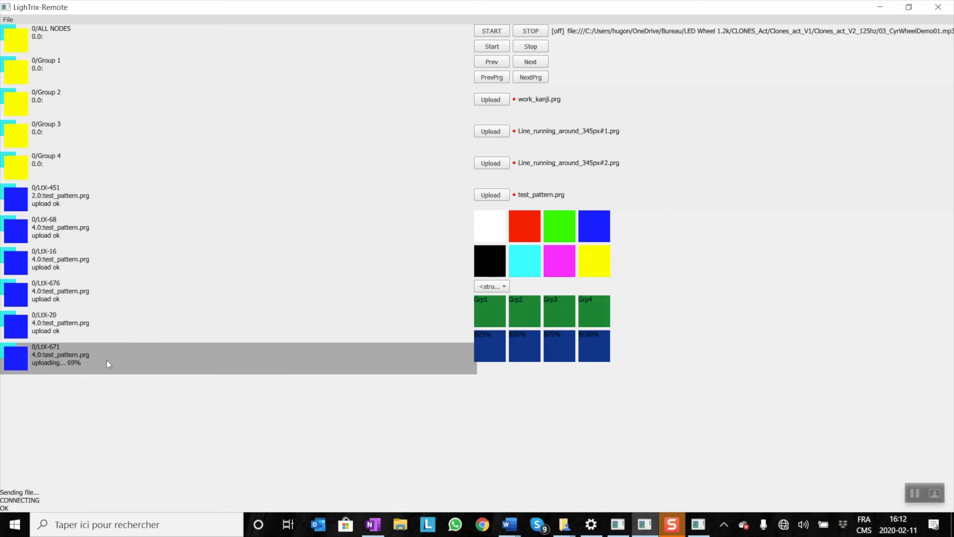
{"action": "left_click", "coordinate": [93, 239]}
Select ALL NODES, start the program together with the music, and stop playback after about 7 seconds.
{"action": "left_click", "coordinate": [87, 39]}
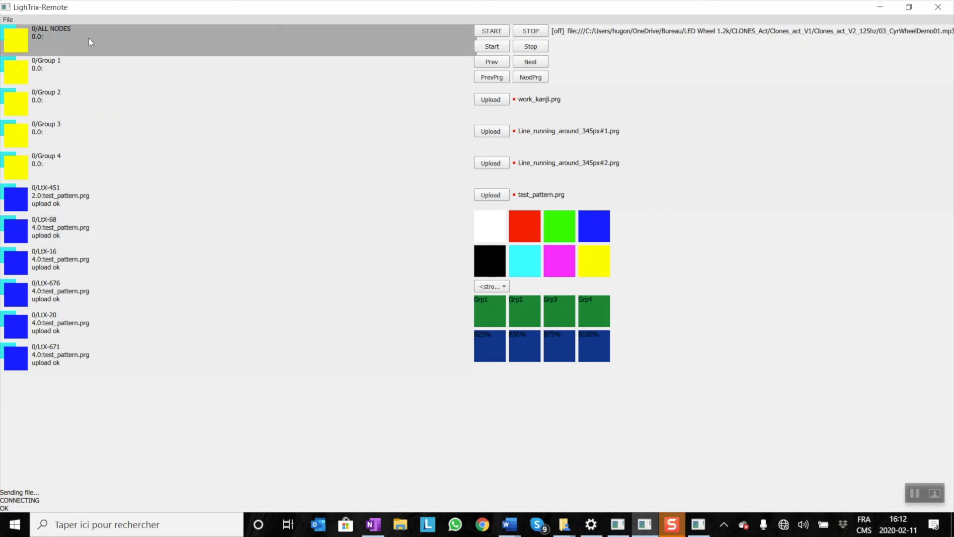
{"action": "left_click", "coordinate": [490, 33]}
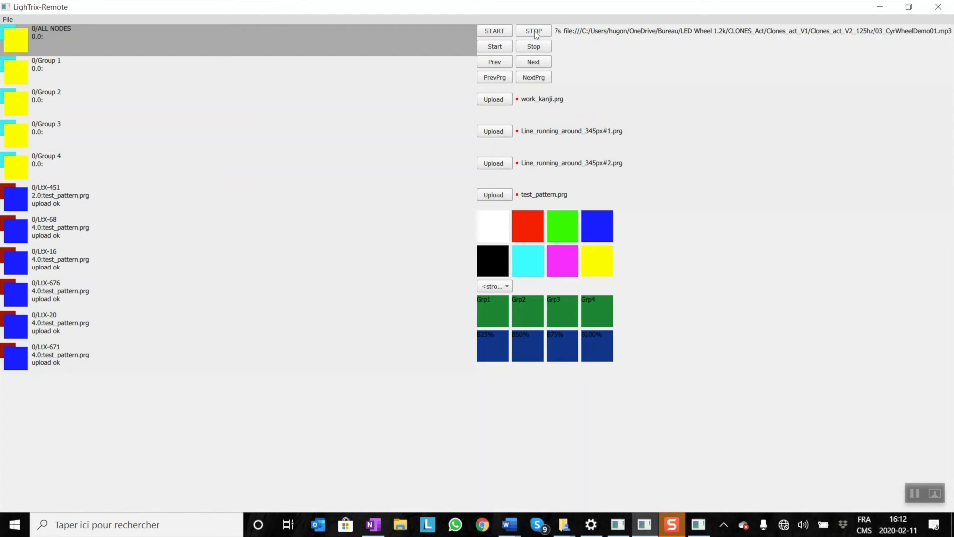
{"action": "left_click", "coordinate": [534, 33]}
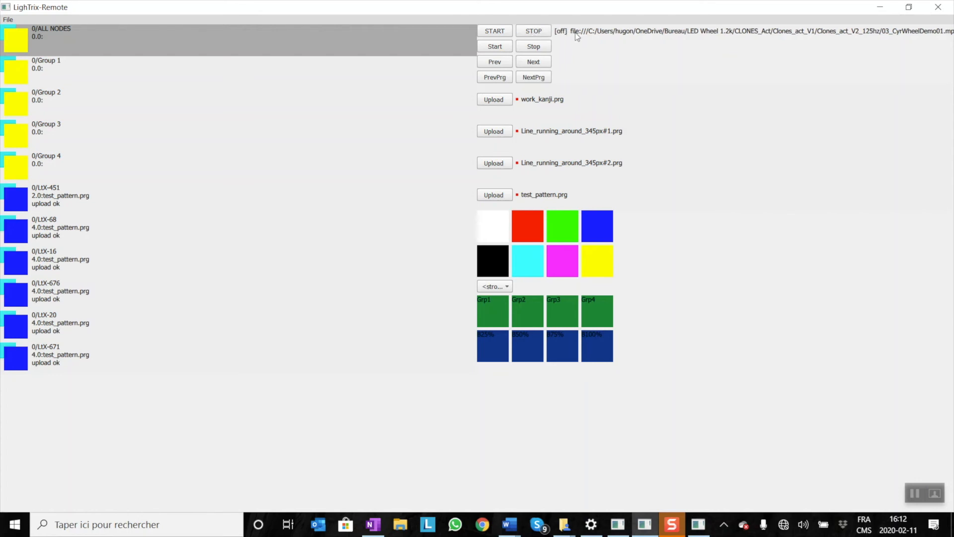
Switch back to LighTrix Editor and review the segments in the time line table.
{"action": "left_click", "coordinate": [697, 528]}
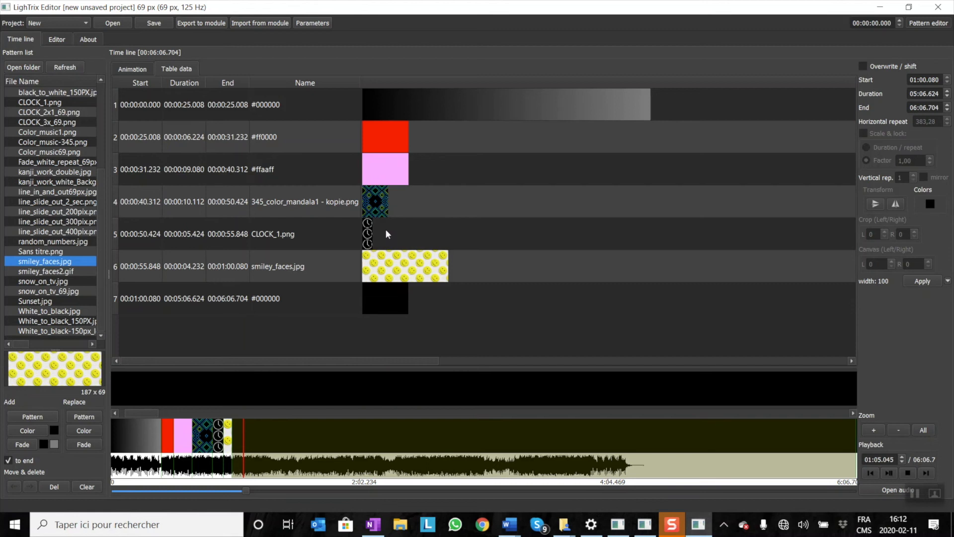
{"action": "scroll", "coordinate": [60, 211], "scroll_direction": "up", "scroll_amount": 3}
{"action": "scroll", "coordinate": [65, 205], "scroll_direction": "down", "scroll_amount": 3}
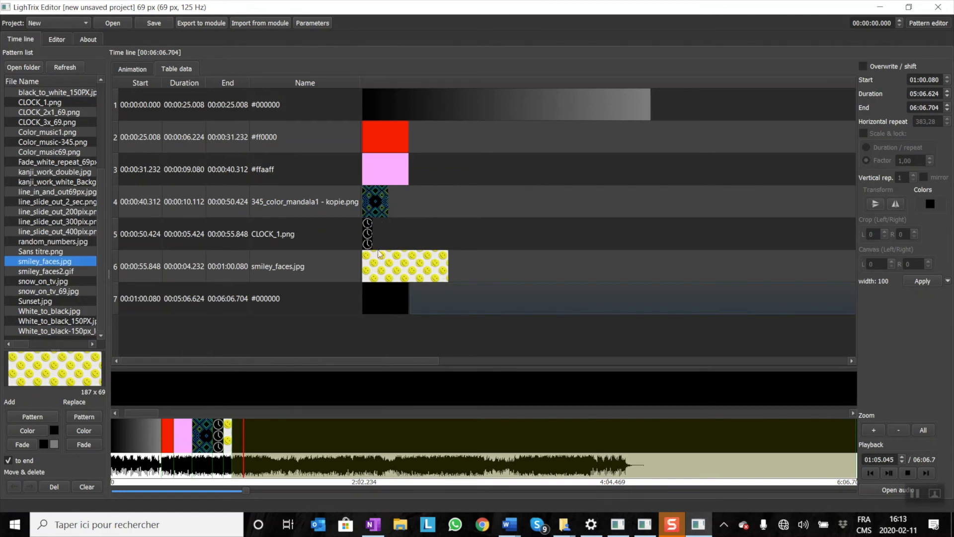
Switch to the LED Wheel 1.2k folder and open the Images folder inside CLONES_Act.
{"action": "mouse_move", "coordinate": [563, 525]}
{"action": "mouse_move", "coordinate": [710, 458]}
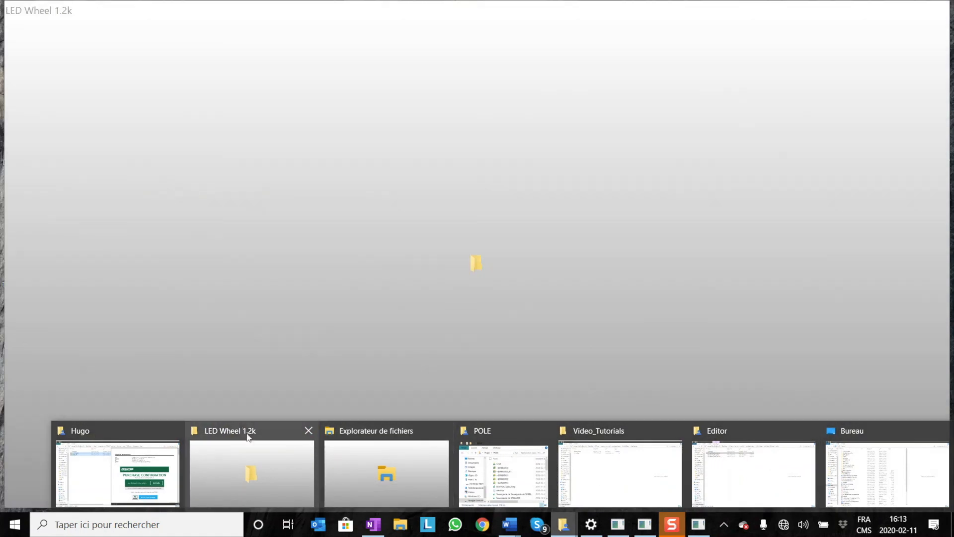
{"action": "left_click", "coordinate": [249, 437]}
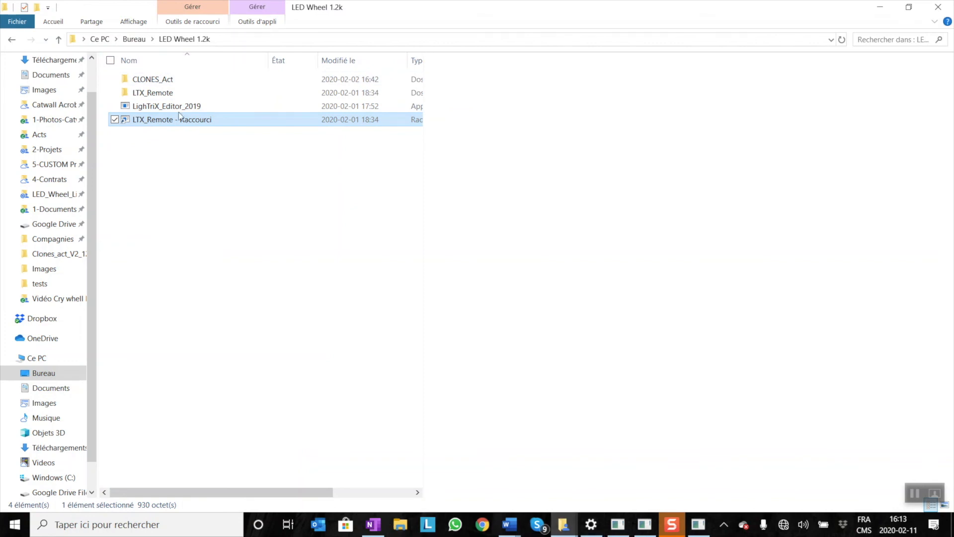
{"action": "double_click", "coordinate": [143, 81]}
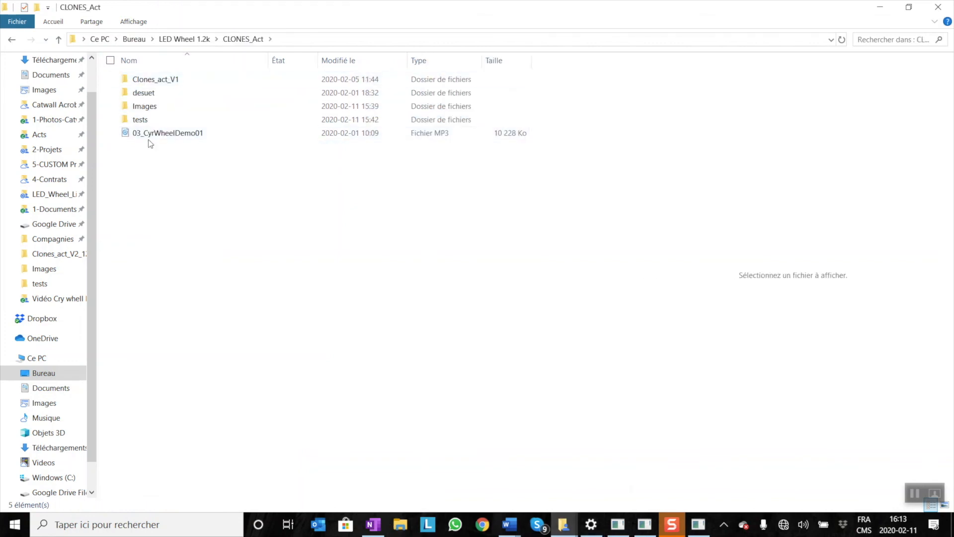
{"action": "double_click", "coordinate": [153, 109]}
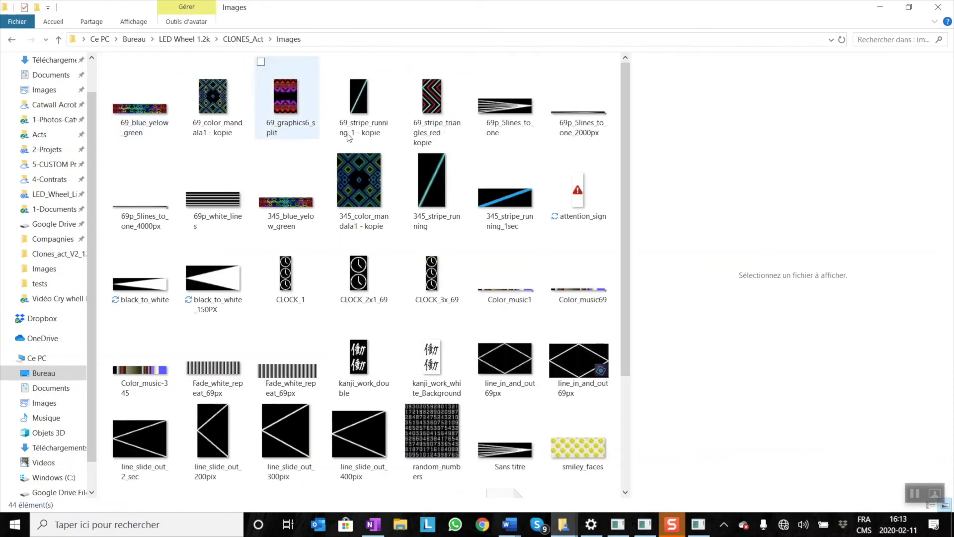
View the 69_stripe_running_1 - kopie image enlarged in Photos, and close the viewer.
{"action": "left_click", "coordinate": [373, 105]}
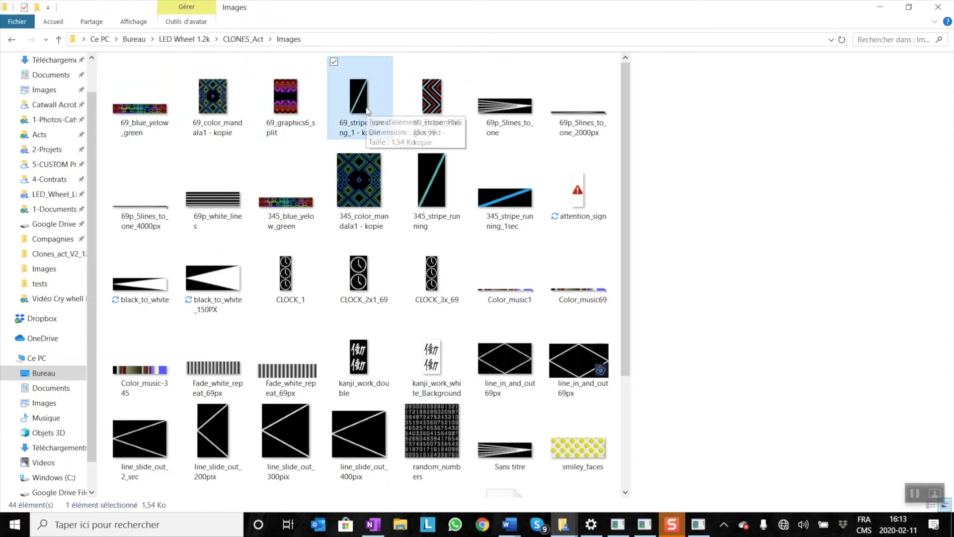
{"action": "double_click", "coordinate": [366, 108]}
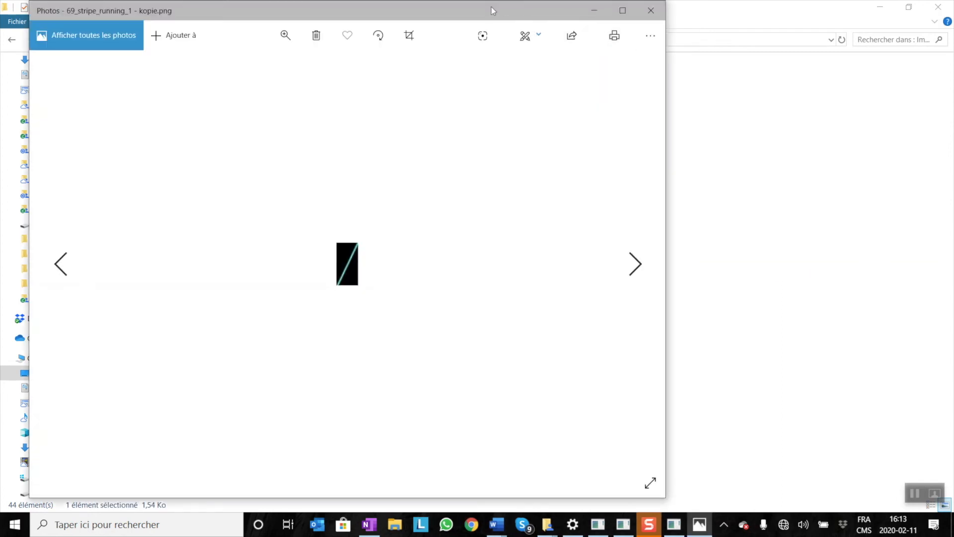
{"action": "left_click_drag", "start_coordinate": [492, 7], "coordinate": [564, 15]}
{"action": "scroll", "coordinate": [429, 256], "scroll_direction": "up", "scroll_amount": 1}
{"action": "scroll", "coordinate": [430, 258], "scroll_direction": "down", "scroll_amount": 1}
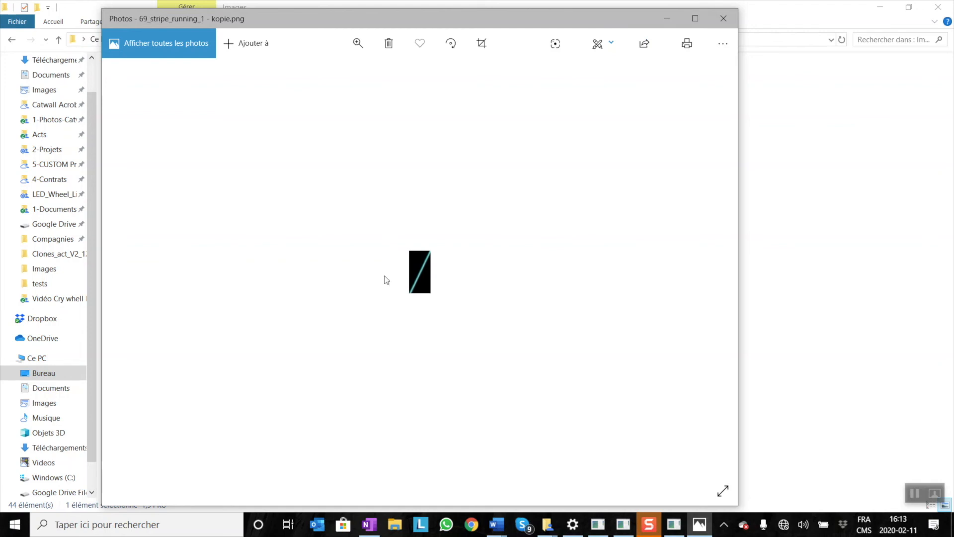
{"action": "left_click", "coordinate": [358, 43]}
{"action": "left_click_drag", "start_coordinate": [300, 77], "coordinate": [466, 75]}
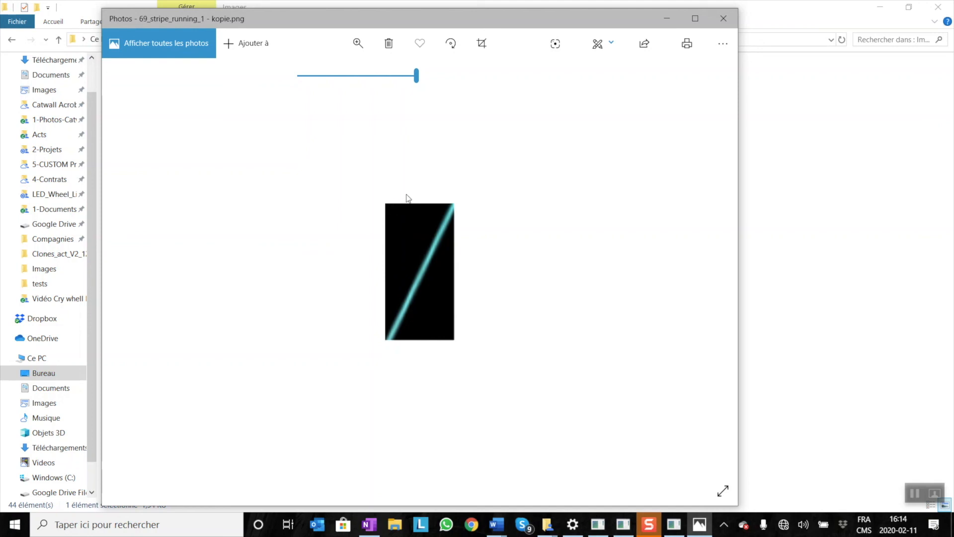
{"action": "left_click", "coordinate": [724, 18]}
Open the properties of 69_stripe_running_1 - kopie and check the image's pixel dimensions in its details.
{"action": "right_click", "coordinate": [374, 118]}
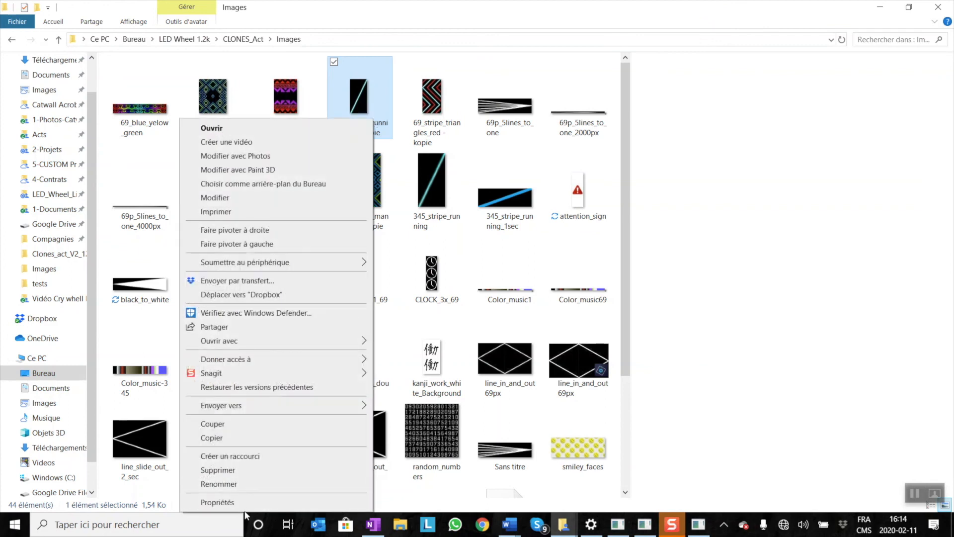
{"action": "left_click", "coordinate": [258, 501]}
{"action": "left_click_drag", "start_coordinate": [478, 138], "coordinate": [391, 62]}
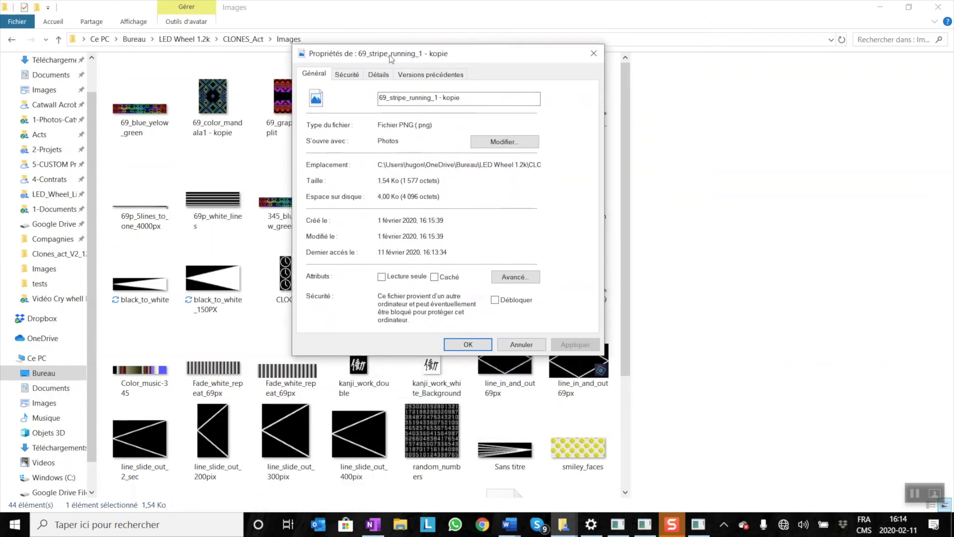
{"action": "left_click", "coordinate": [347, 73]}
{"action": "left_click", "coordinate": [385, 74]}
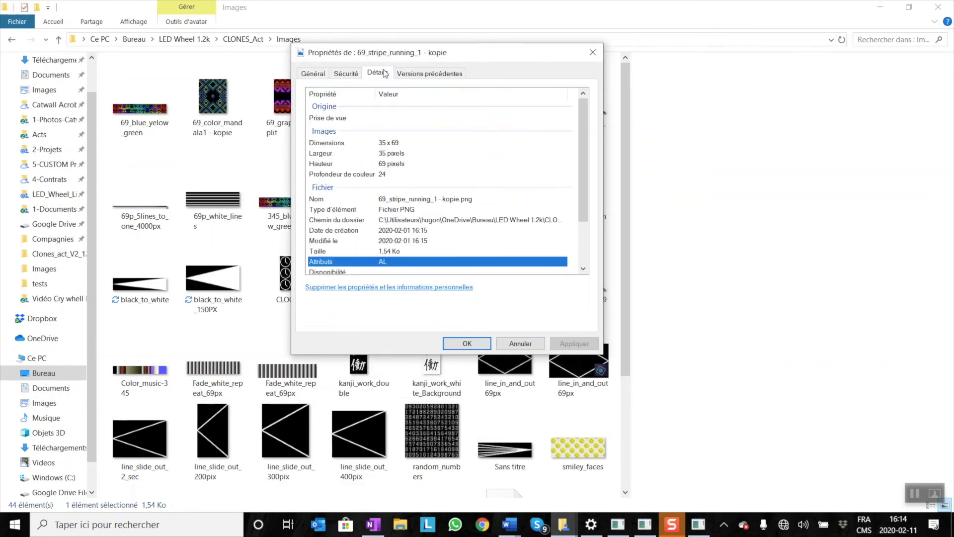
{"action": "left_click", "coordinate": [391, 144]}
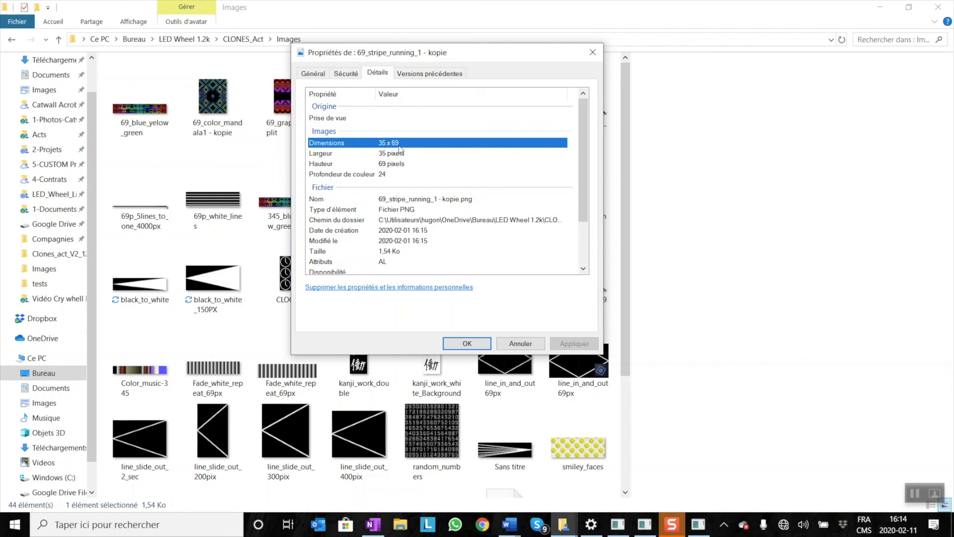
Multiply 8 by 35 in the calculator to get the stripe image's play time, and close the calculator and file properties.
{"action": "key", "text": "XF86Calculator"}
{"action": "left_click_drag", "start_coordinate": [436, 151], "coordinate": [620, 78]}
{"action": "key", "text": "8"}
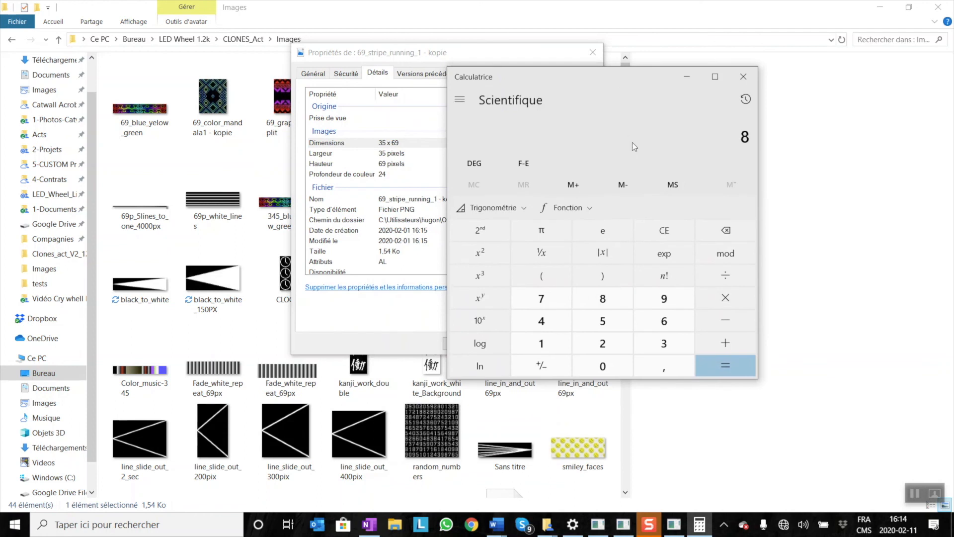
{"action": "key", "text": "asterisk"}
{"action": "type", "text": "35"}
{"action": "key", "text": "Return"}
{"action": "left_click_drag", "start_coordinate": [725, 136], "coordinate": [750, 137]}
{"action": "left_click", "coordinate": [724, 141]}
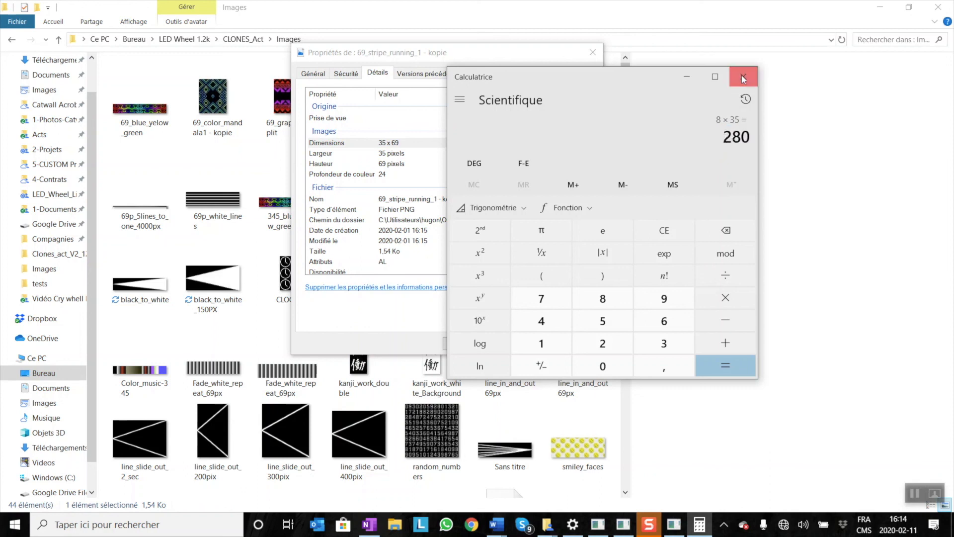
{"action": "left_click", "coordinate": [743, 79]}
{"action": "left_click", "coordinate": [596, 50]}
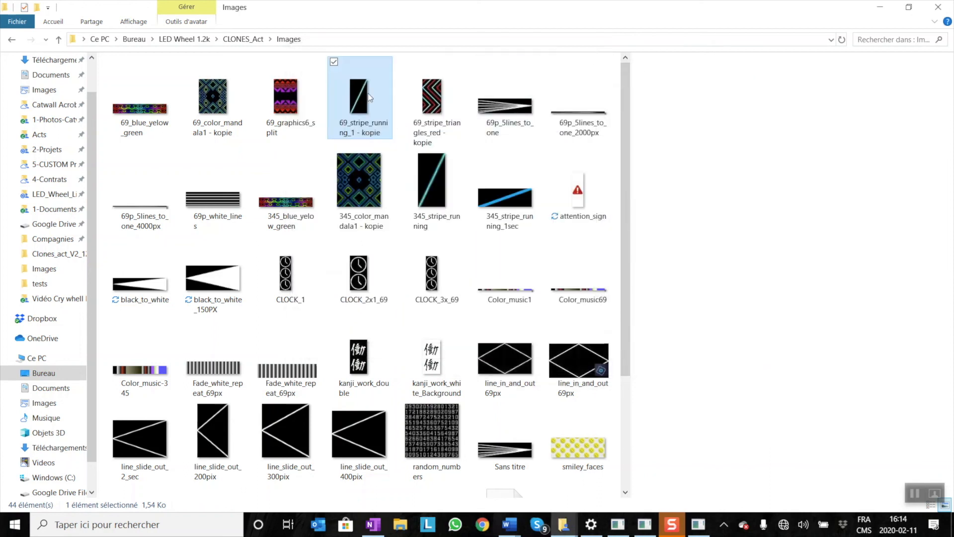
{"action": "mouse_move", "coordinate": [367, 93]}
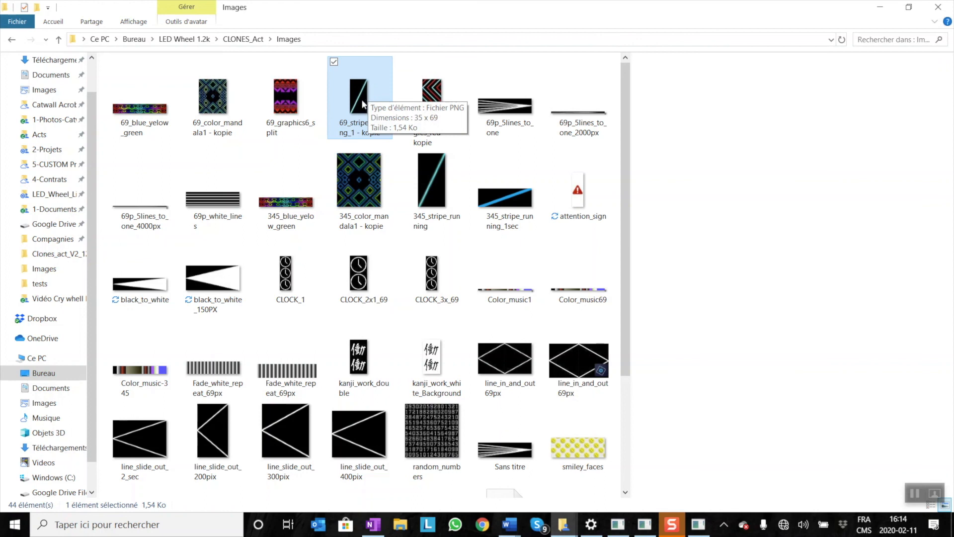
Switch back to LighTrix Editor and add the 69_stripe_running_1 - kopie pattern to the end of the time line.
{"action": "left_click", "coordinate": [645, 523]}
{"action": "left_click", "coordinate": [690, 524]}
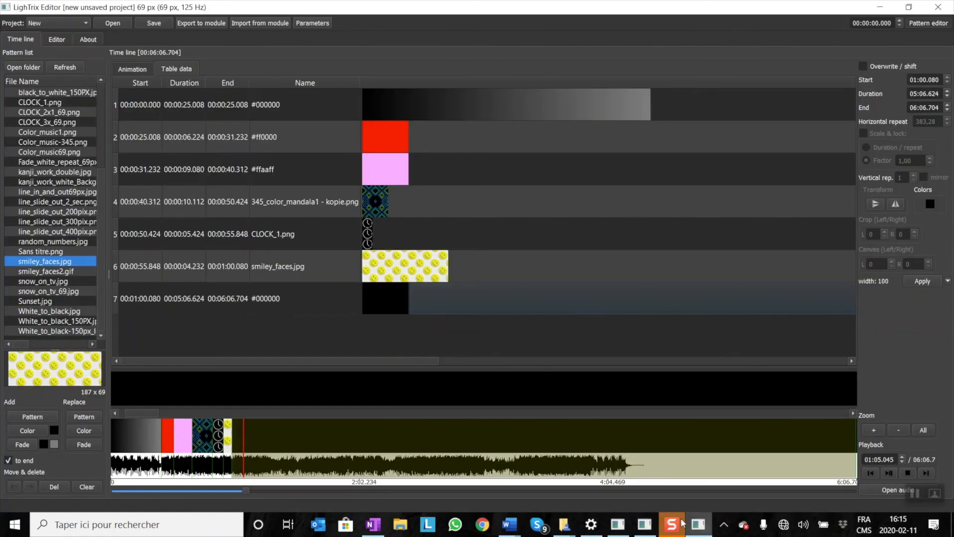
{"action": "left_click", "coordinate": [45, 152]}
{"action": "scroll", "coordinate": [47, 165], "scroll_direction": "up", "scroll_amount": 4}
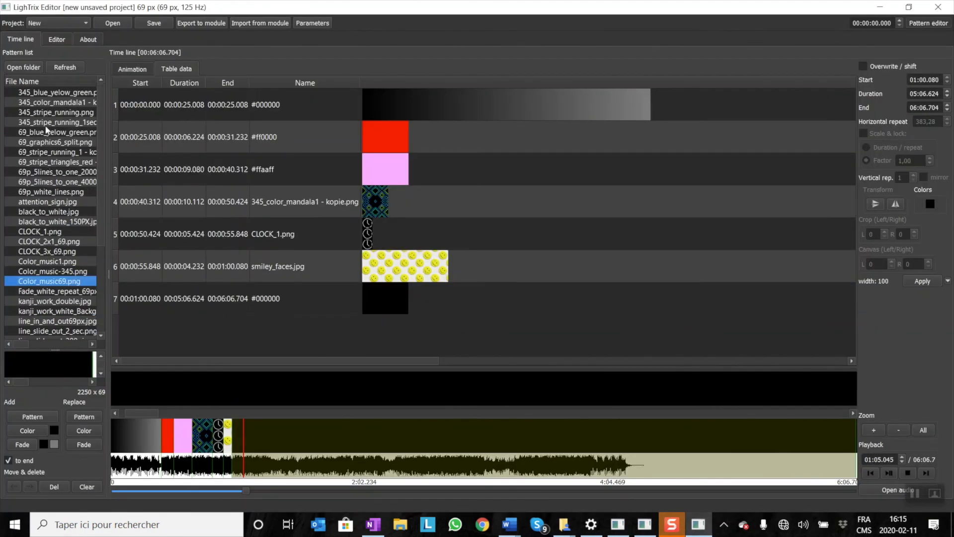
{"action": "left_click", "coordinate": [49, 144]}
{"action": "left_click", "coordinate": [50, 154]}
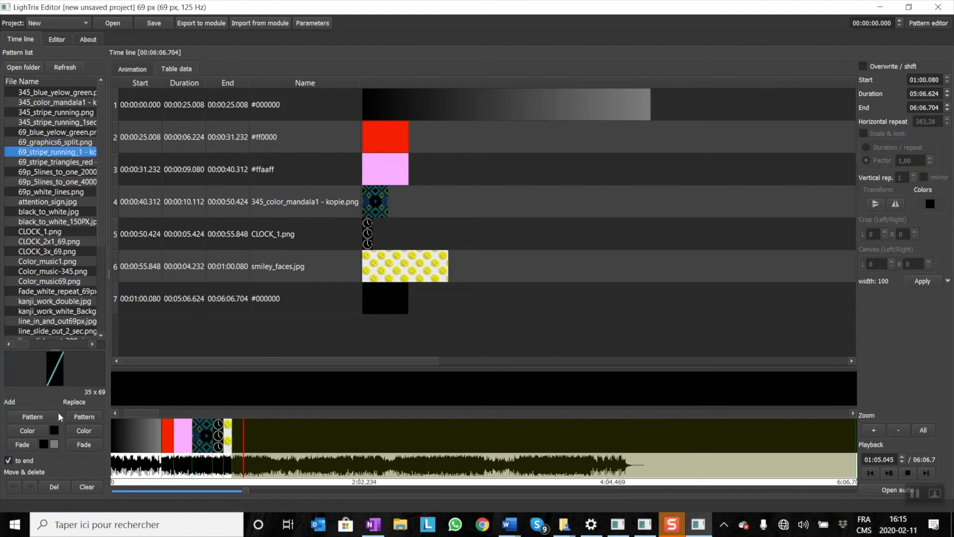
{"action": "left_click", "coordinate": [39, 419]}
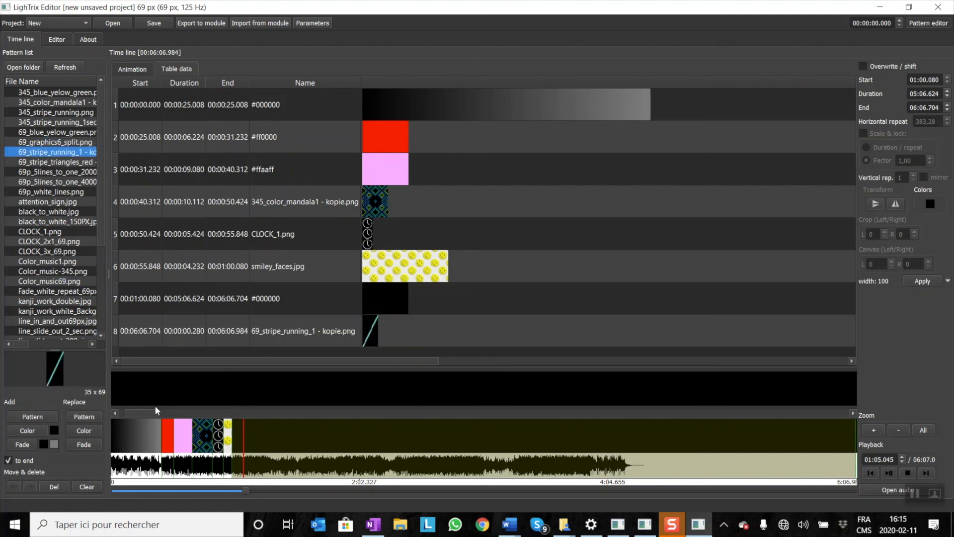
Set the horizontal repeat of the new 69_stripe_running_1 segment to 10 and apply the change.
{"action": "left_click", "coordinate": [365, 343]}
{"action": "double_click", "coordinate": [934, 94]}
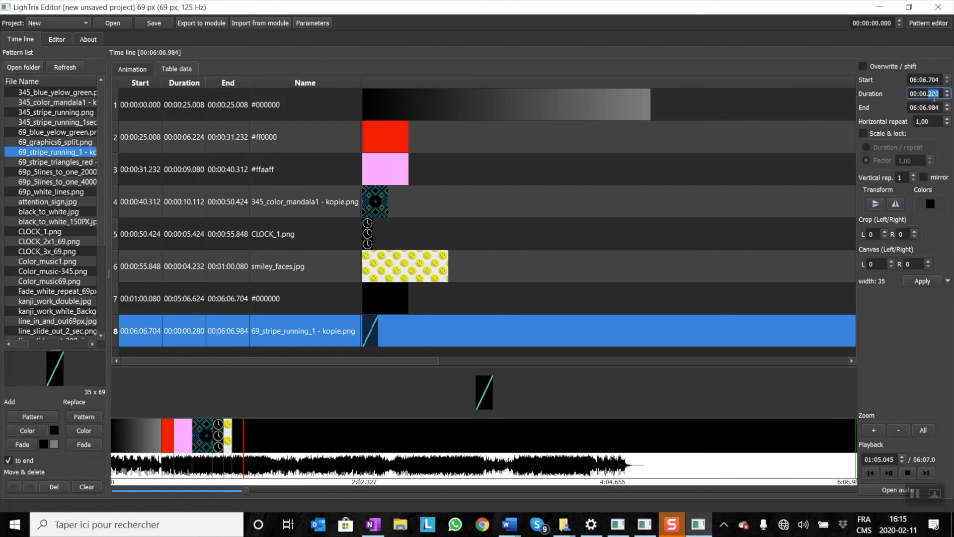
{"action": "left_click", "coordinate": [939, 94]}
{"action": "left_click_drag", "start_coordinate": [933, 120], "coordinate": [893, 128]}
{"action": "type", "text": "10"}
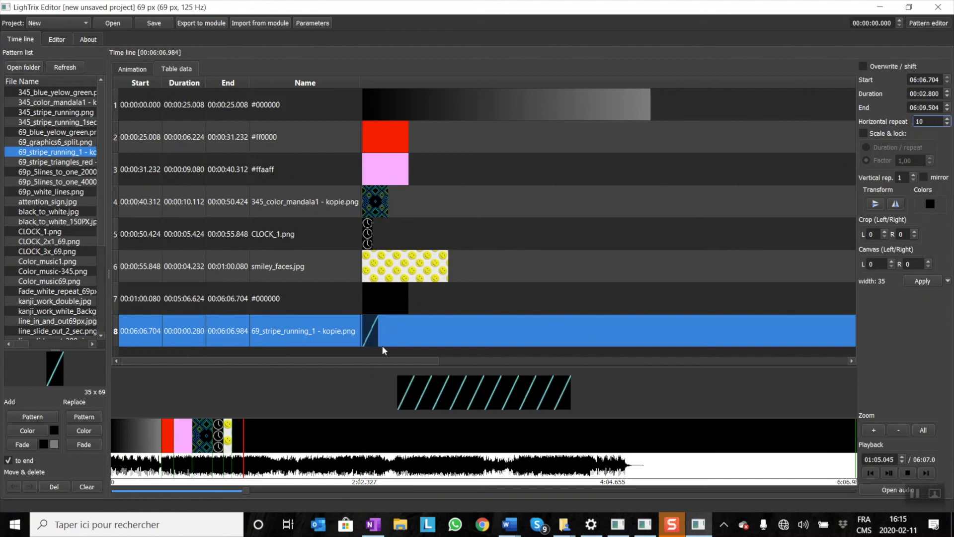
{"action": "left_click", "coordinate": [923, 282]}
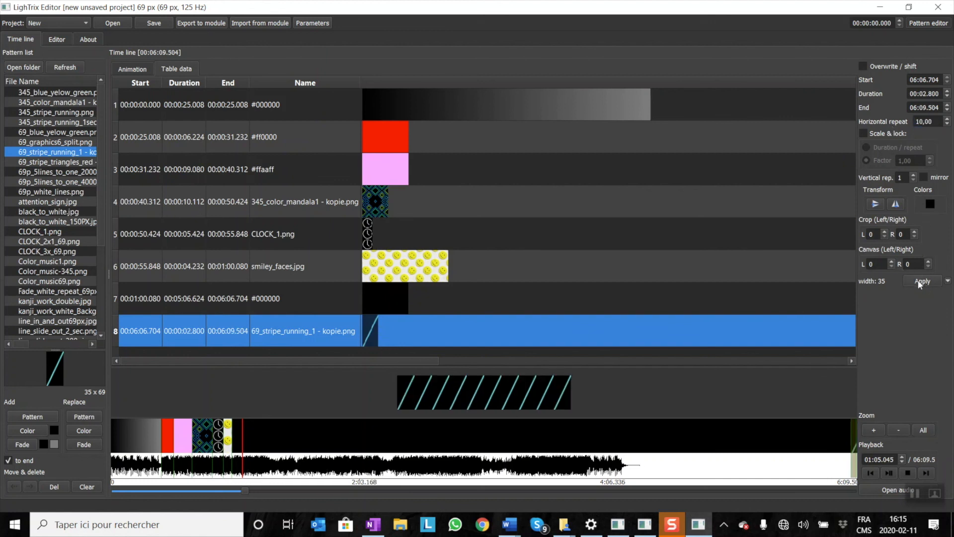